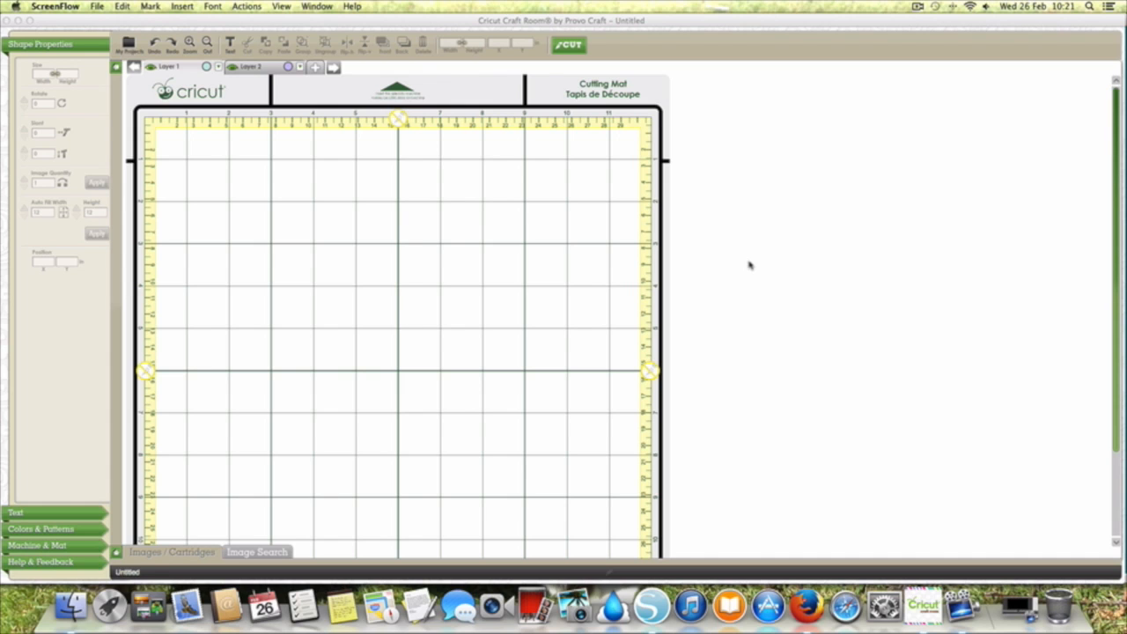
Step: Show the image drawer and alternate between Real and Relative sizing, finishing on Relative
click(380, 443)
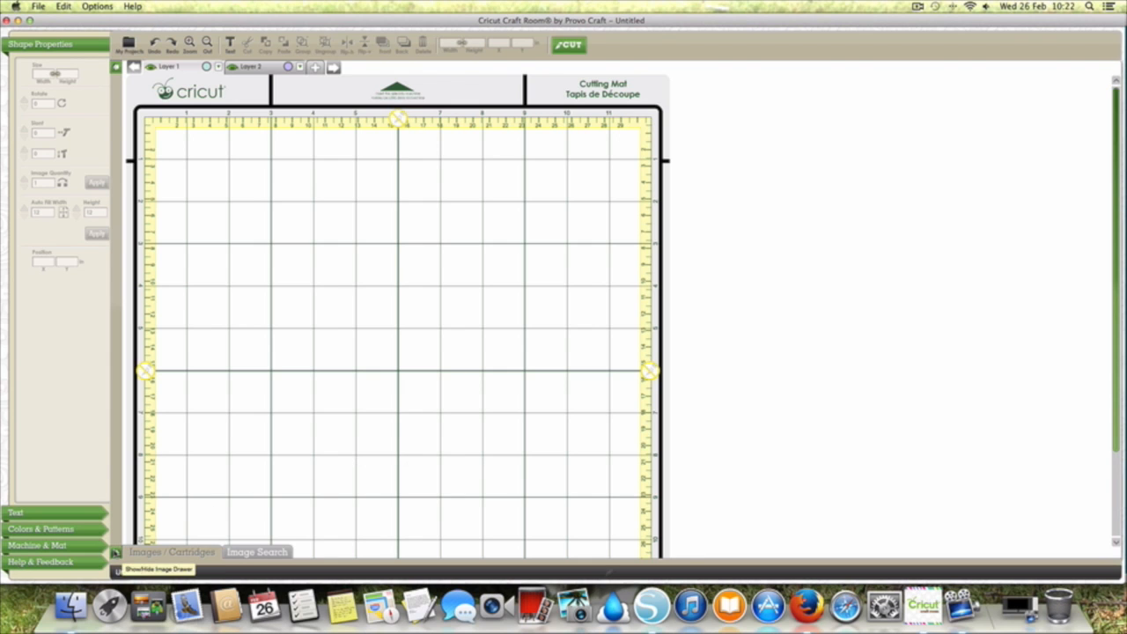
click(115, 552)
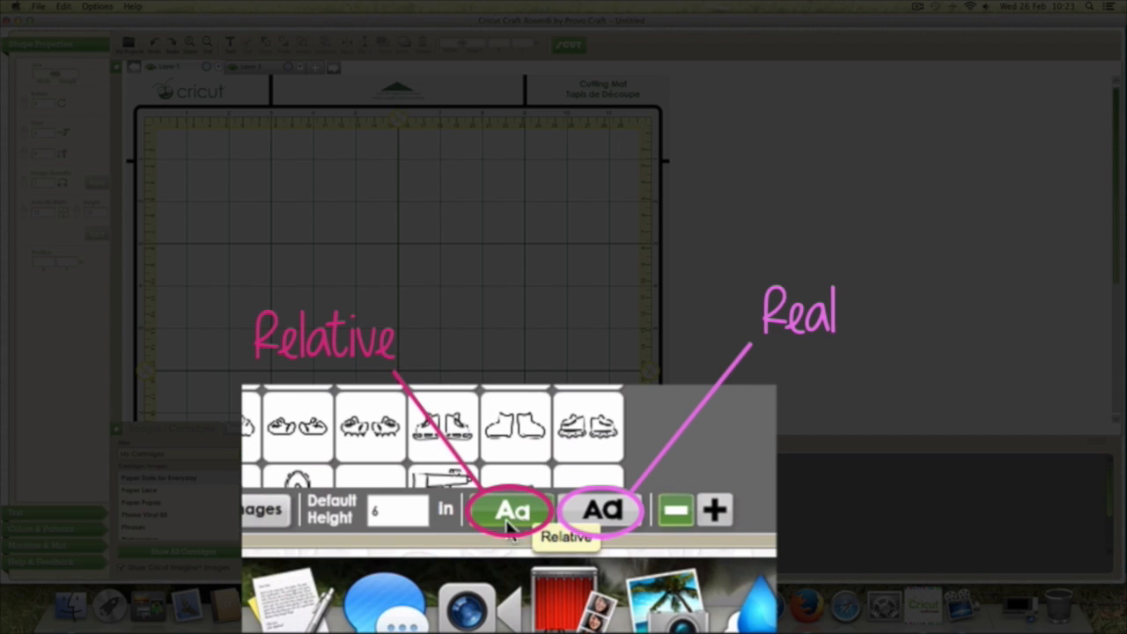
click(606, 510)
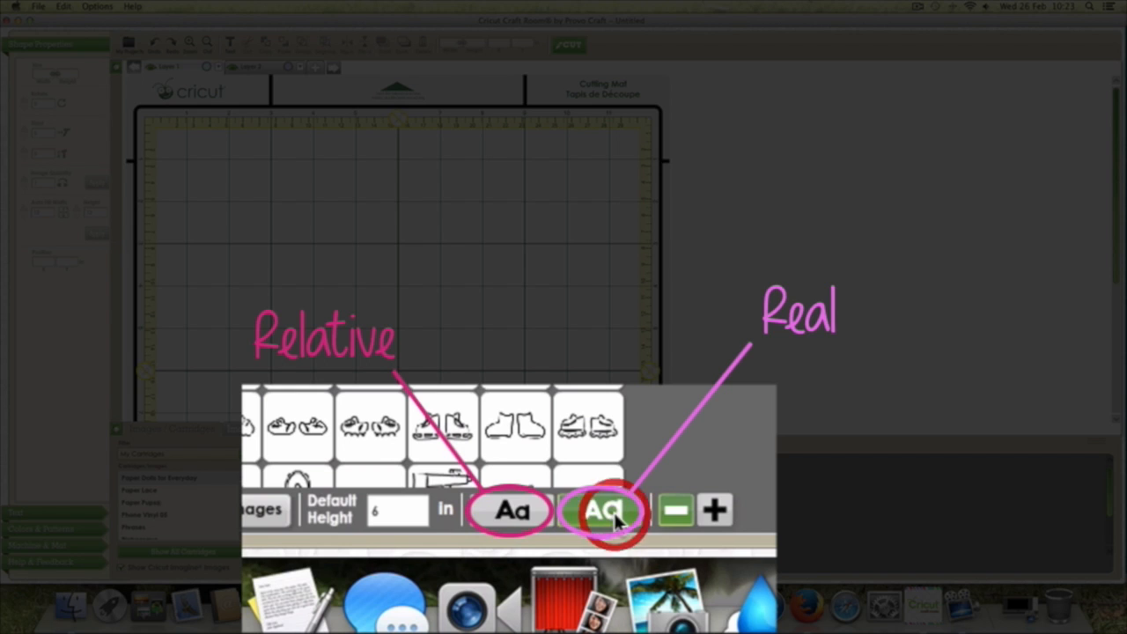
click(523, 517)
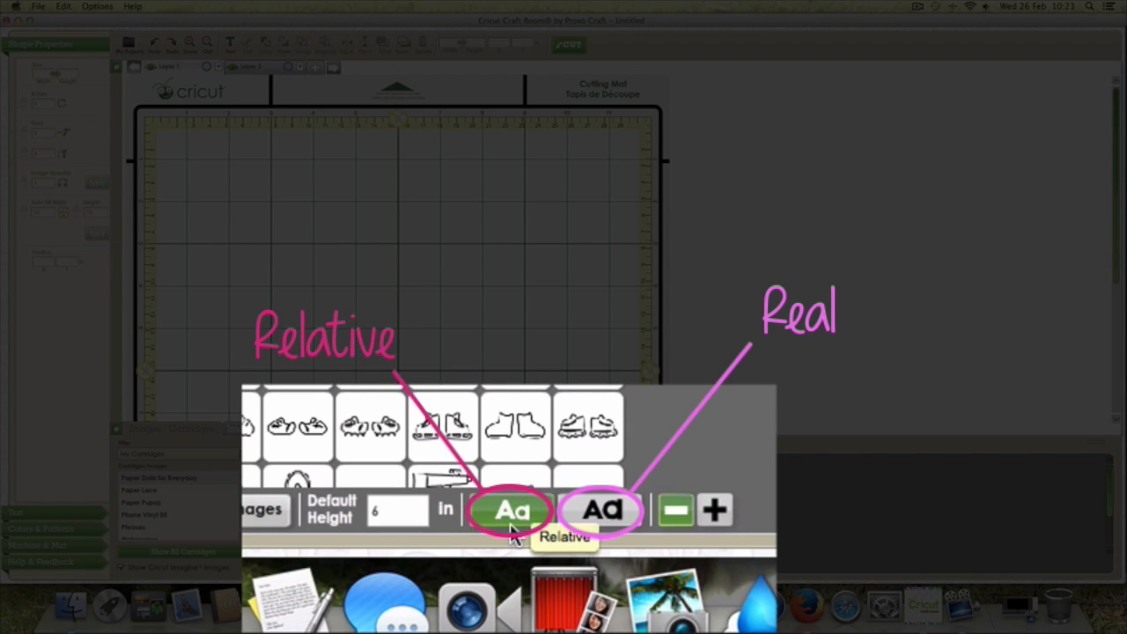
click(595, 512)
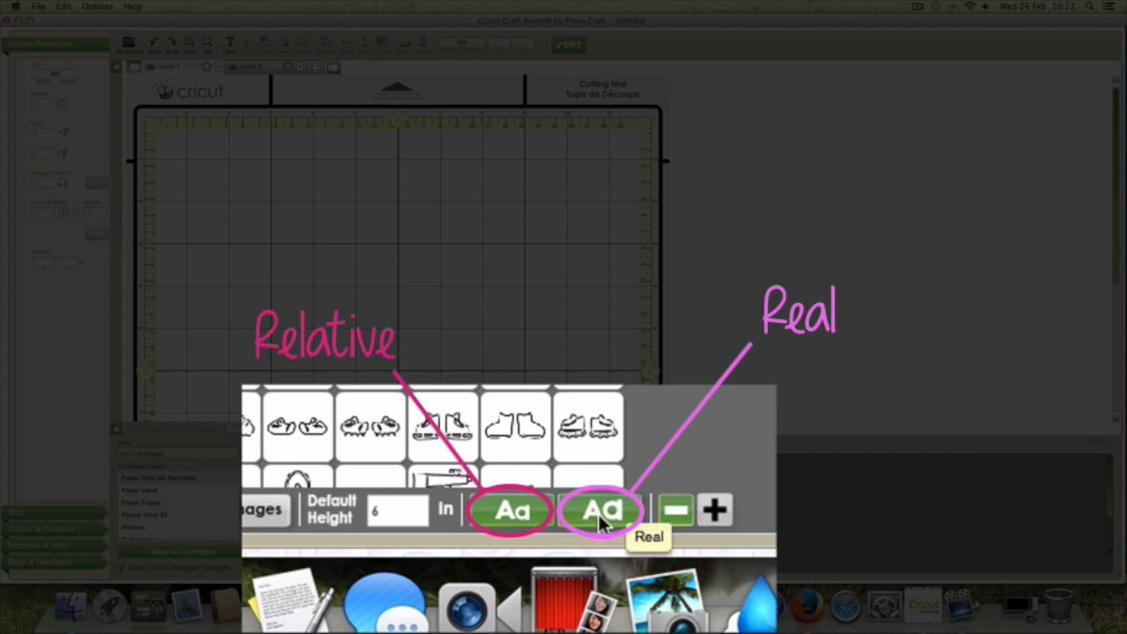
click(599, 513)
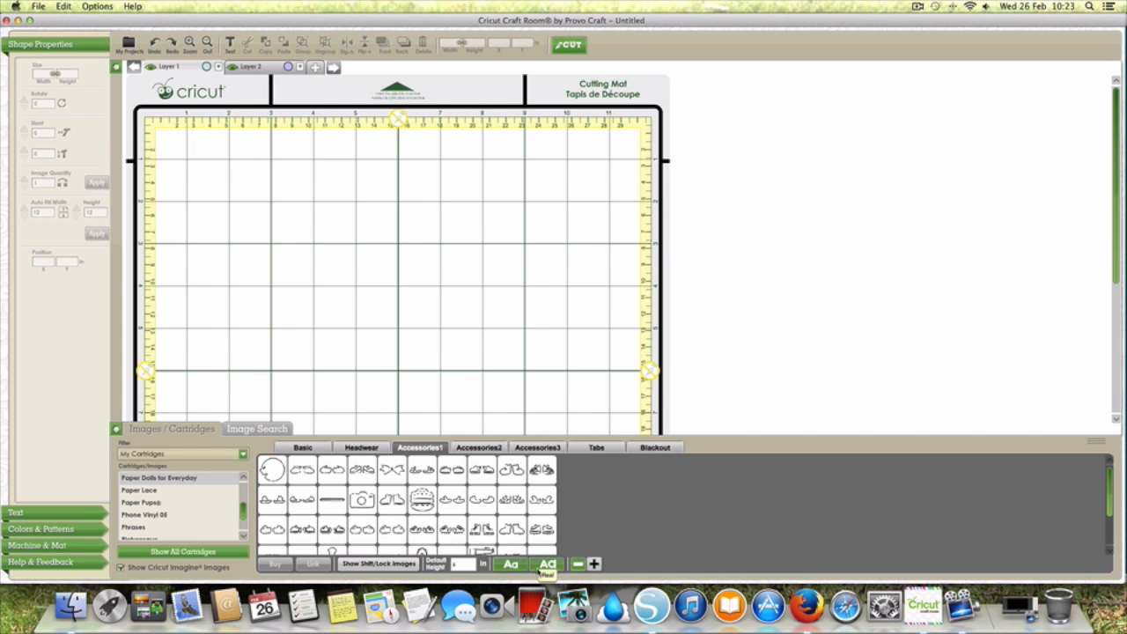
Step: Add the Body image from the Basic images at a 6 in default height and place it near the mat's upper-left corner
click(319, 449)
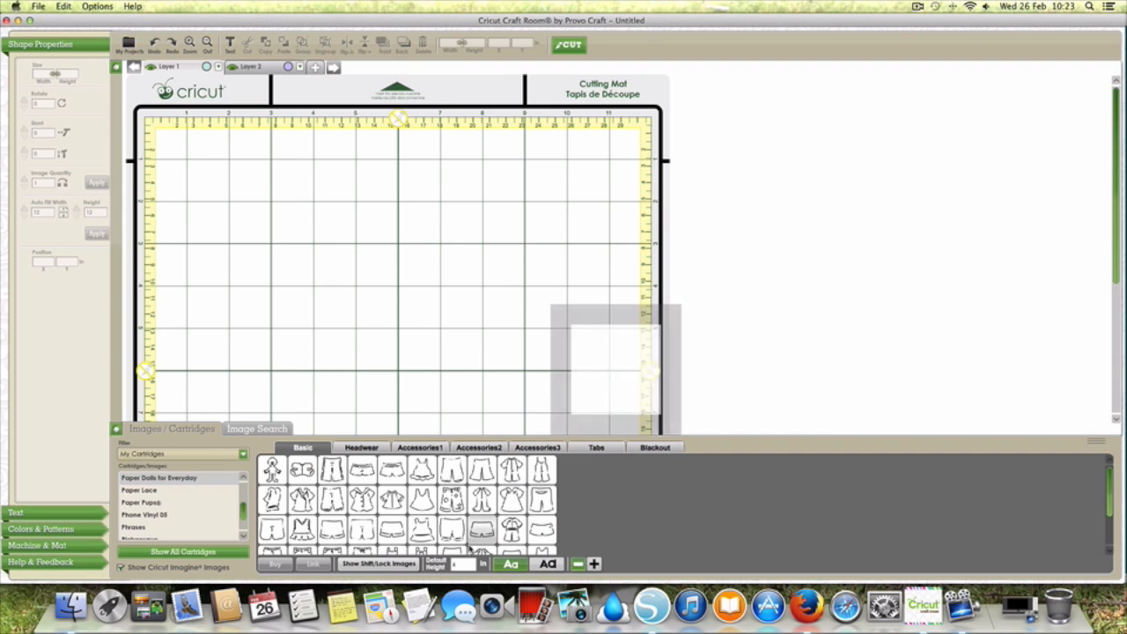
click(461, 565)
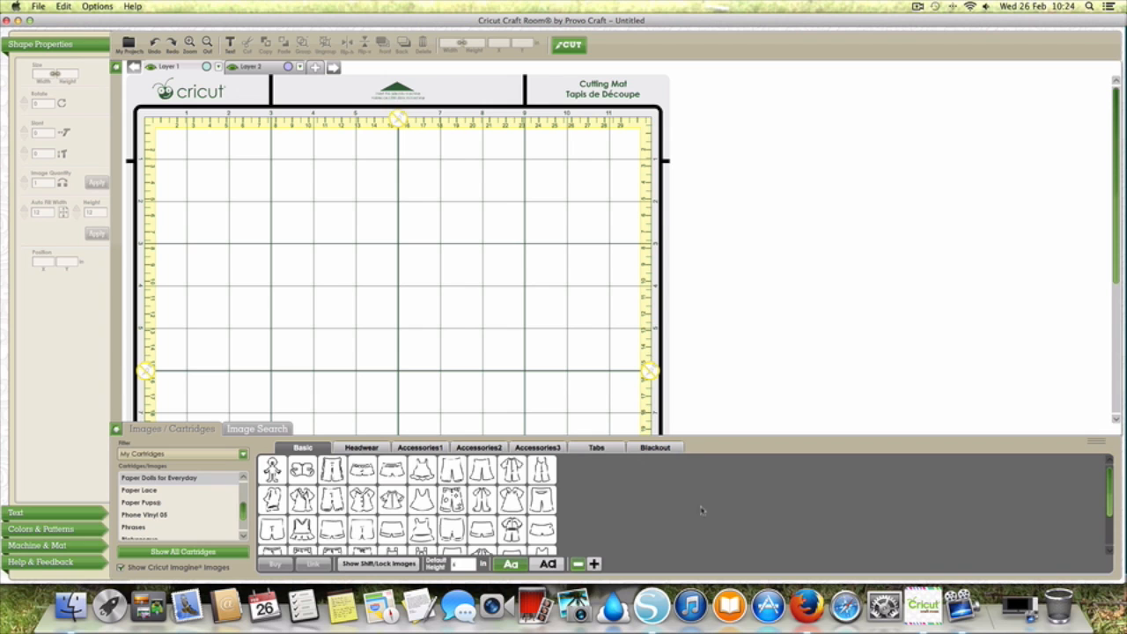
mouse_move(274, 471)
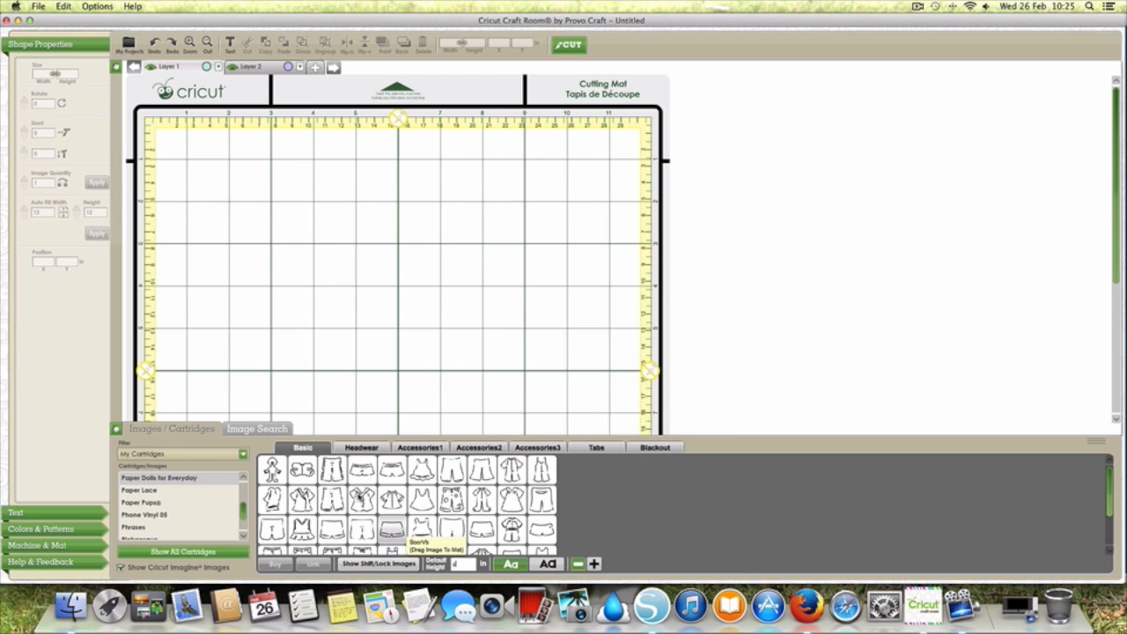
mouse_move(275, 472)
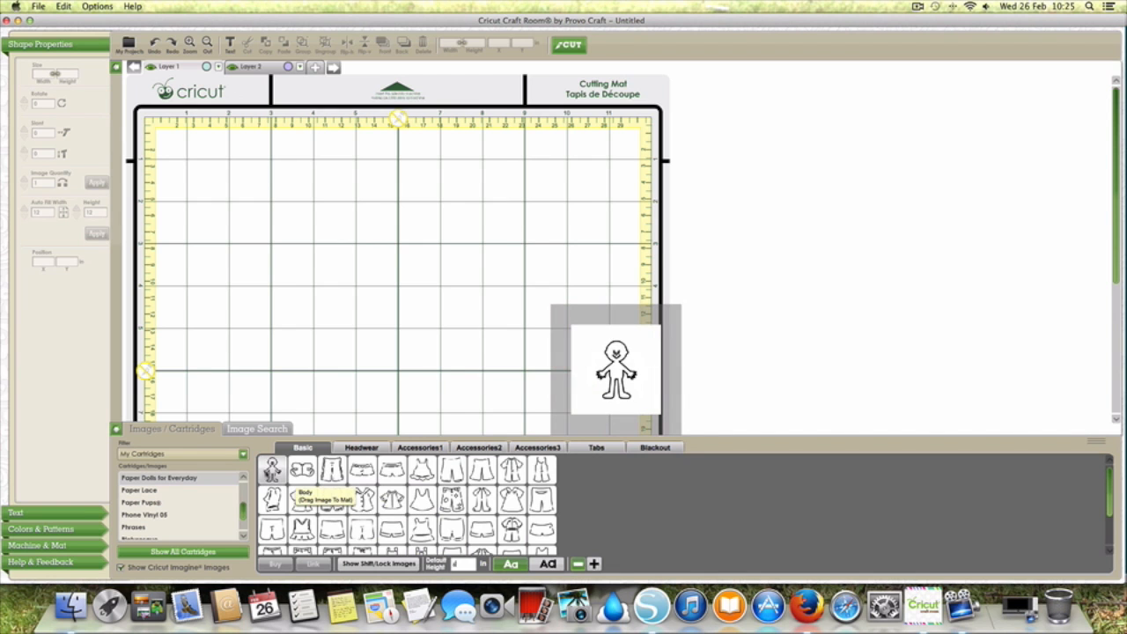
click(268, 471)
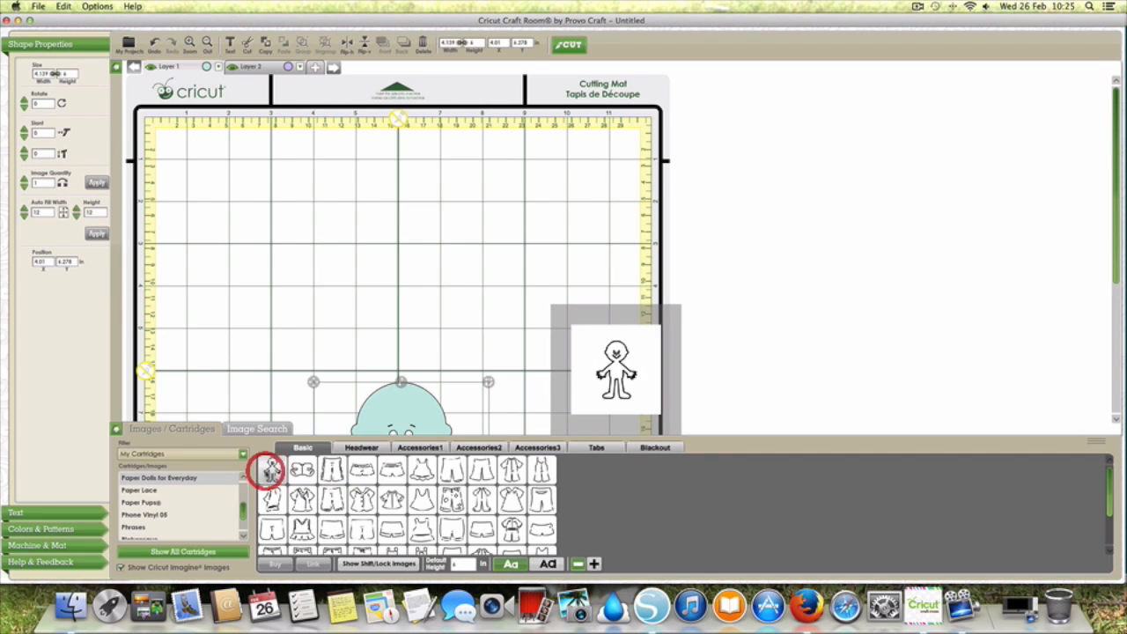
drag(315, 386, 171, 133)
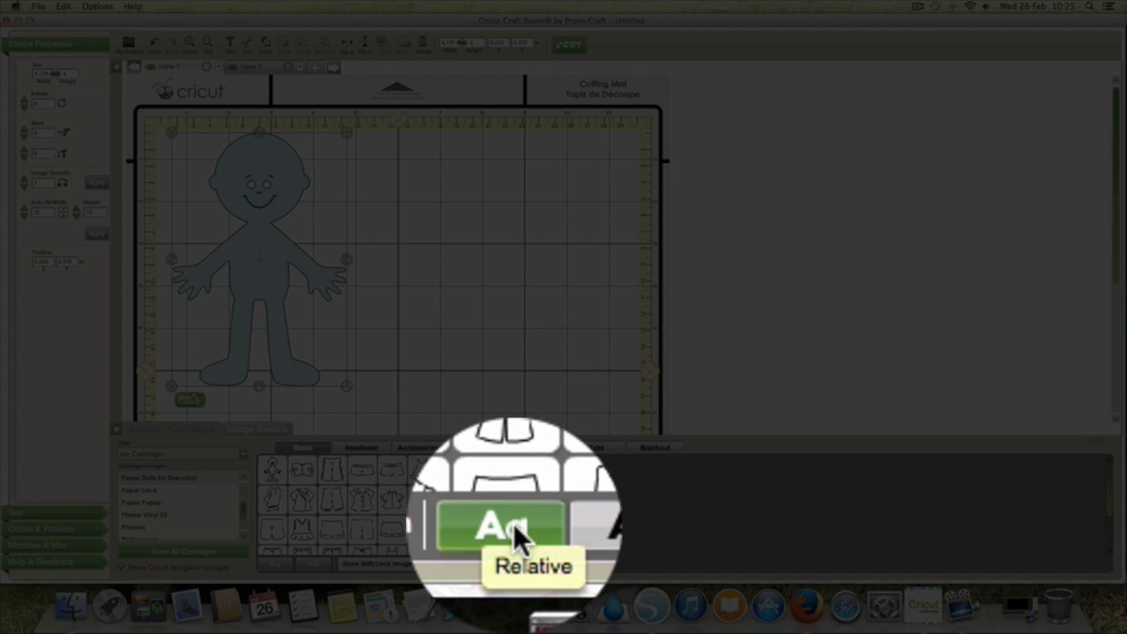
Step: Add the frilled dress from the Basic images at Relative size and place it to the right of the doll
mouse_move(423, 472)
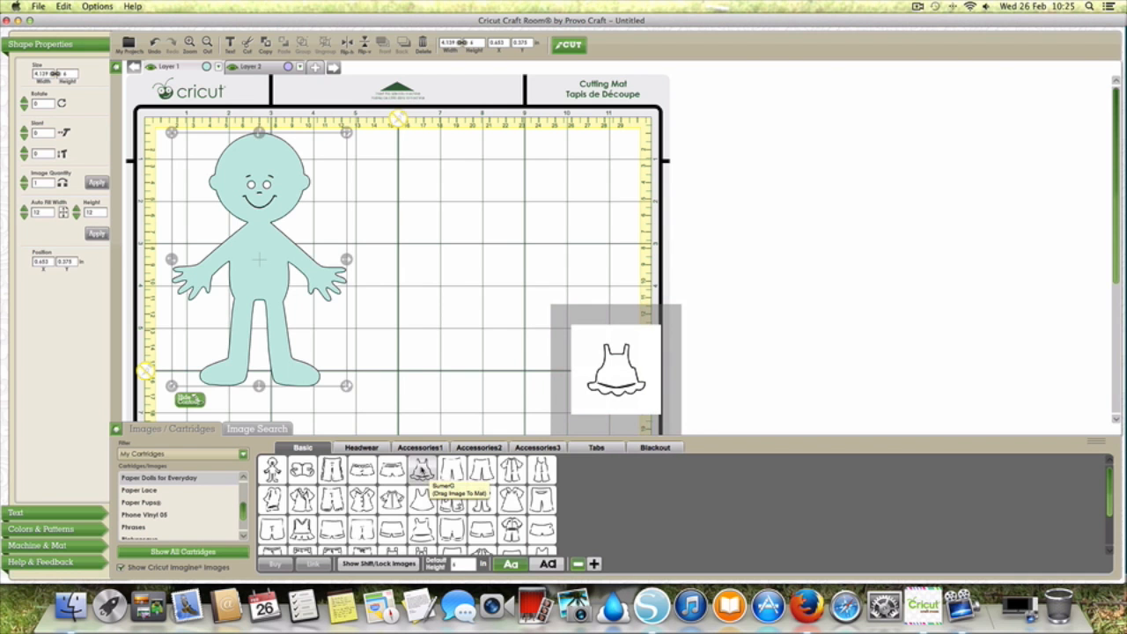
drag(423, 472, 479, 400)
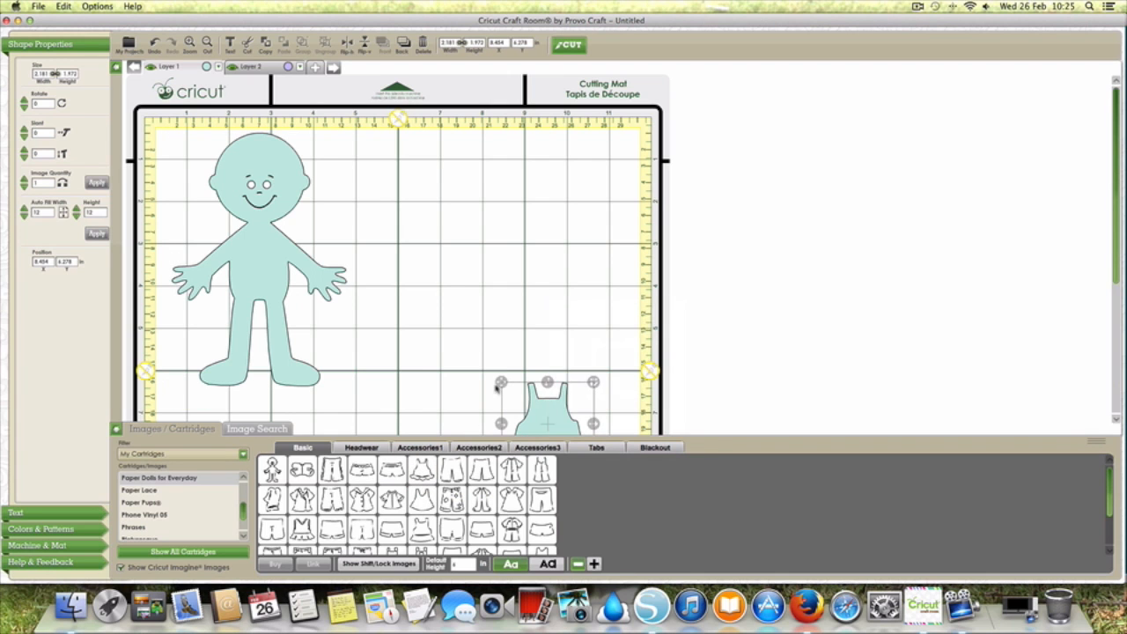
drag(547, 422, 424, 234)
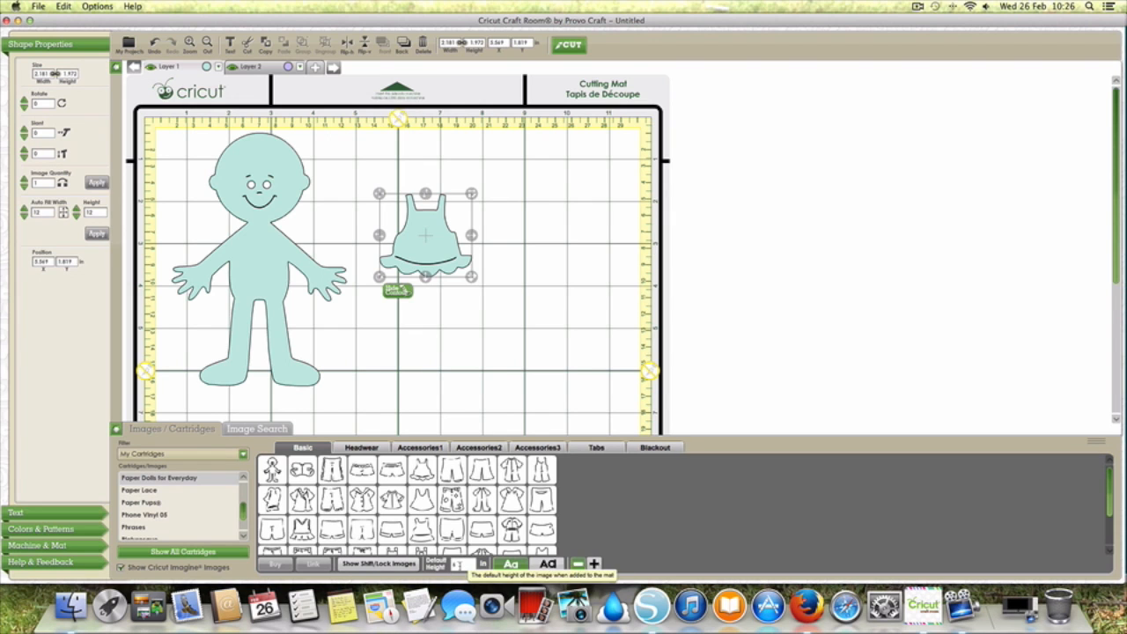
Step: Lay the small dress over the doll's body to test the fit, and move it beside the doll's head
mouse_move(379, 193)
mouse_down()
mouse_move(201, 241)
mouse_move(211, 222)
mouse_up()
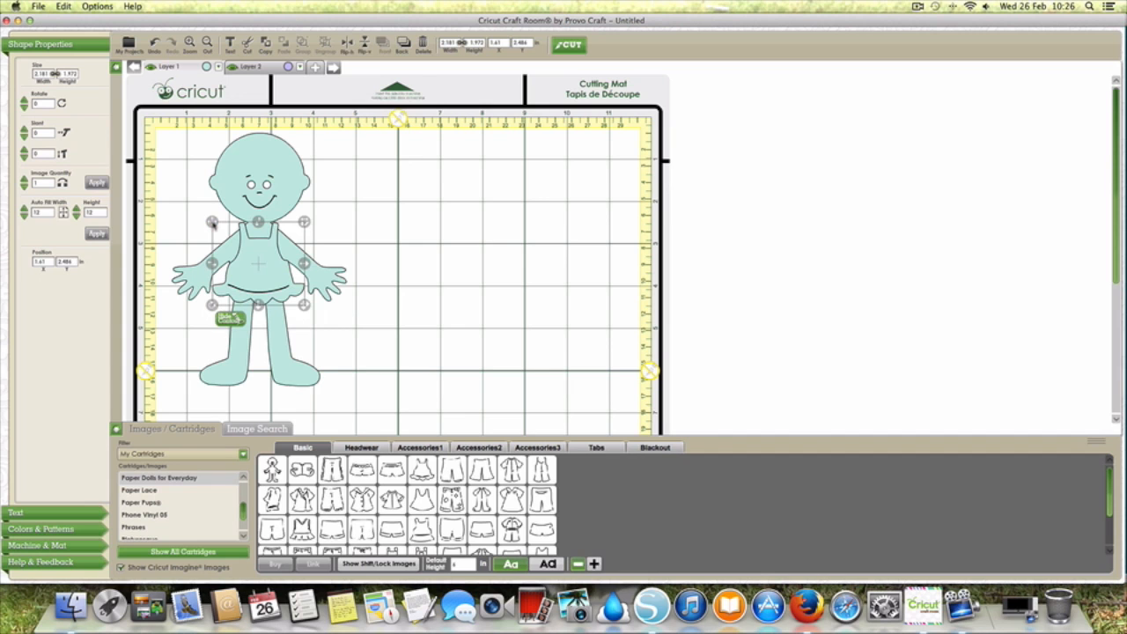
drag(212, 223, 335, 146)
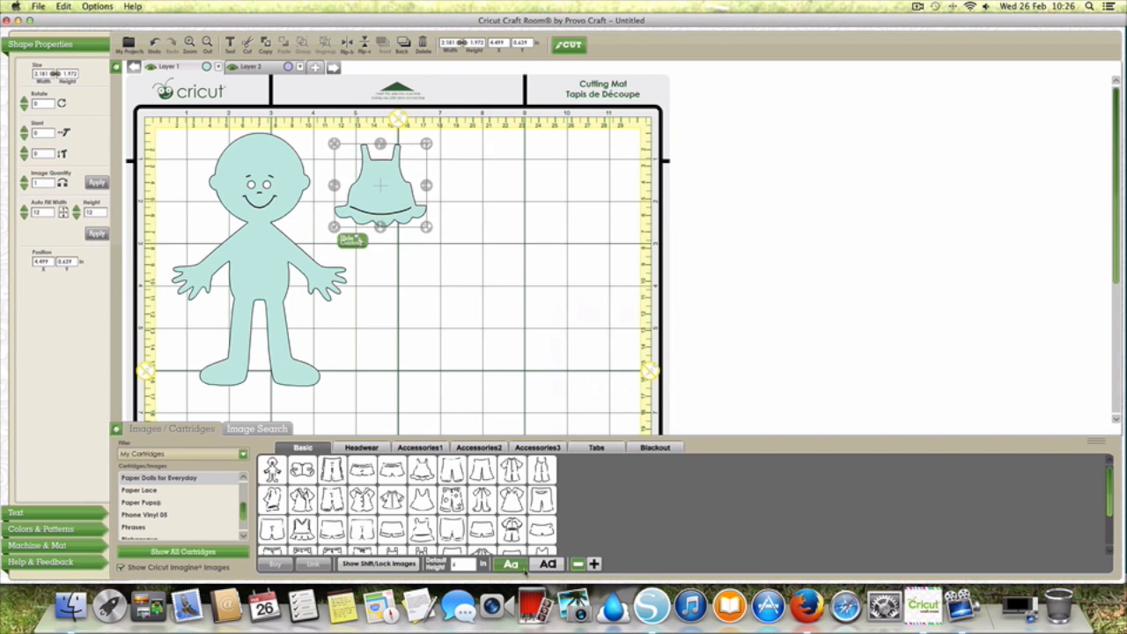
click(465, 281)
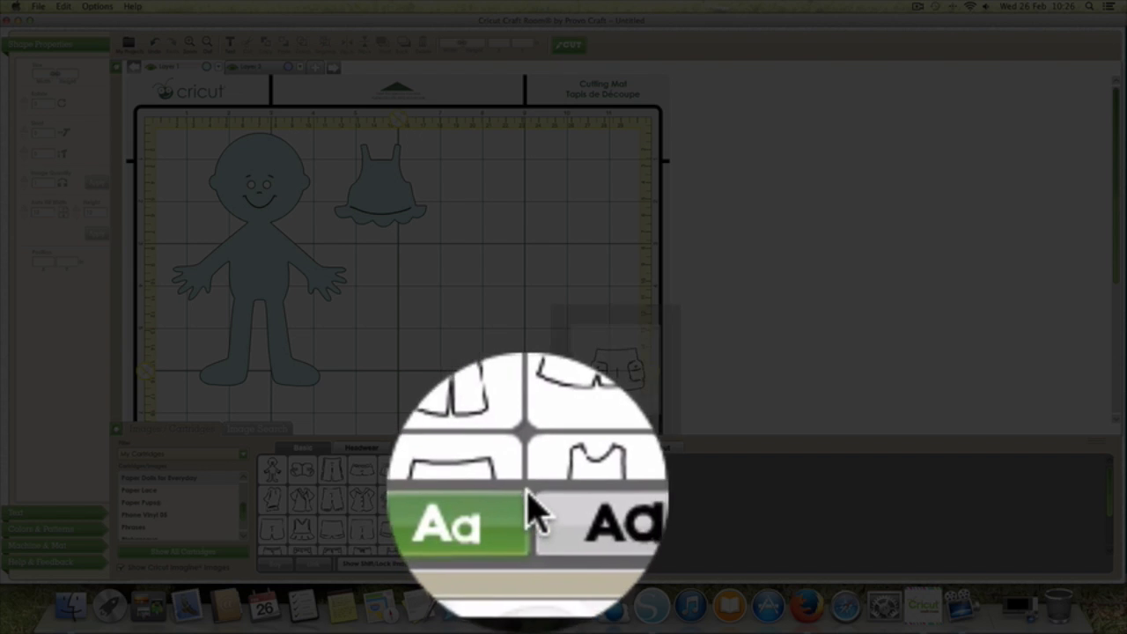
Step: Switch to Real sizing, add the same frilled dress again and place it to the right of the small dress
click(548, 563)
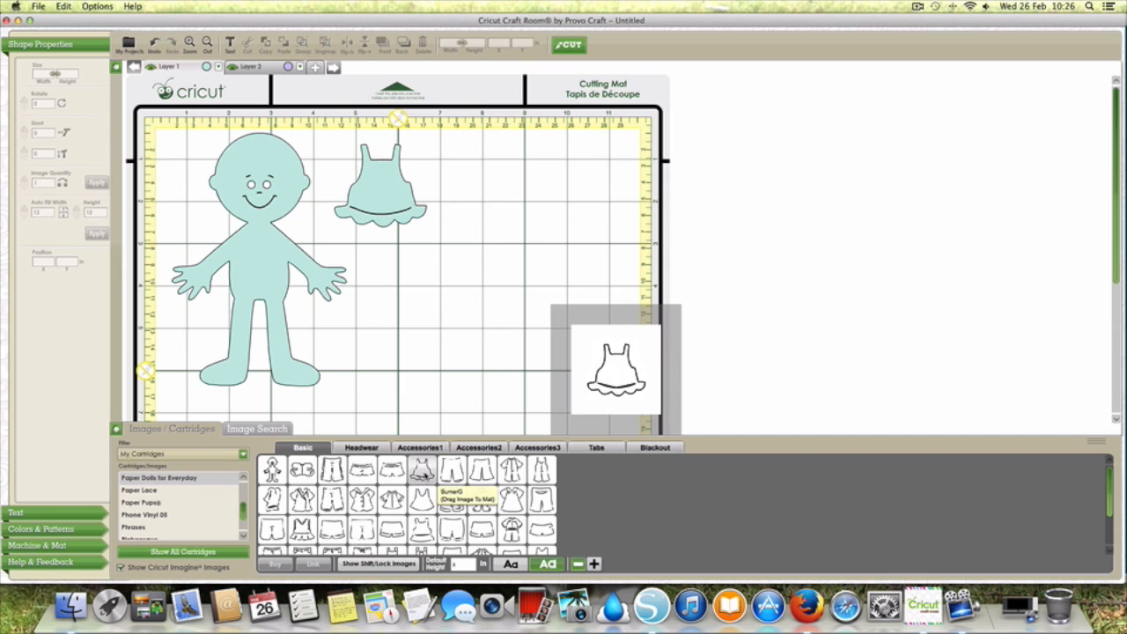
click(421, 473)
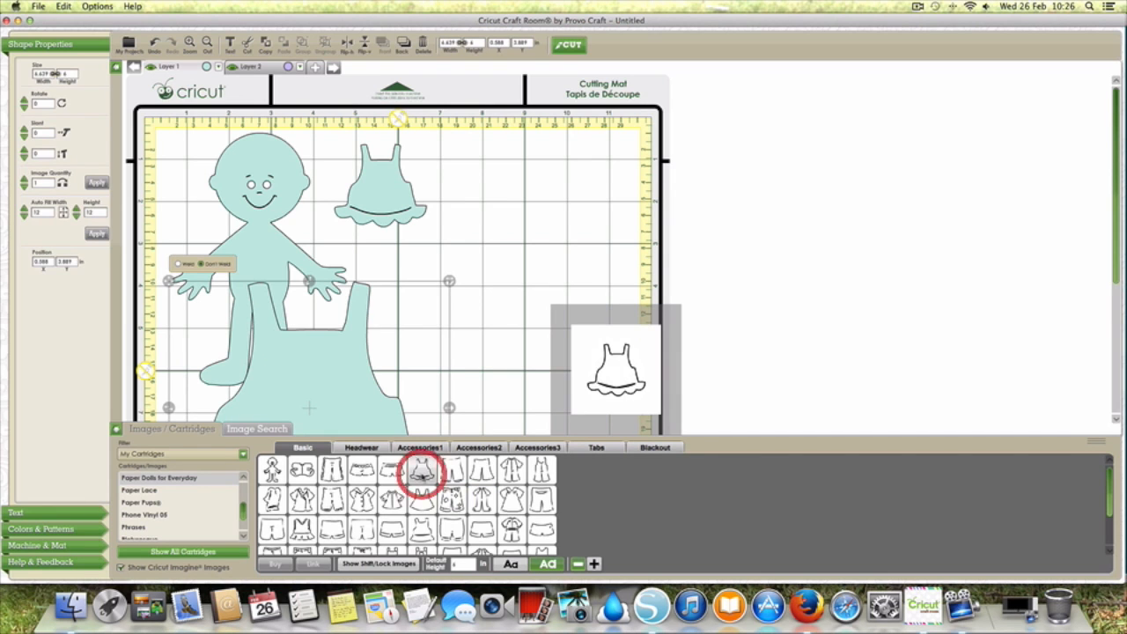
click(338, 389)
mouse_move(224, 286)
mouse_down()
mouse_move(441, 203)
mouse_move(435, 140)
mouse_move(422, 139)
mouse_up()
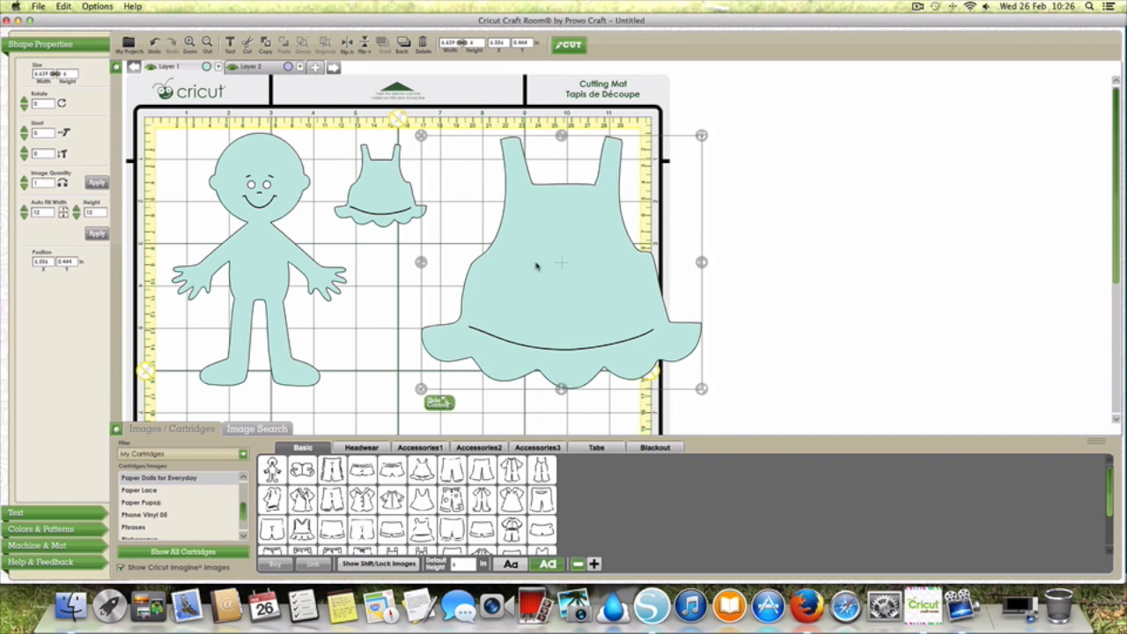
Step: Set the large dress's height to 6 in and shift it slightly down and towards the doll
drag(543, 321, 536, 302)
drag(418, 121, 423, 132)
drag(469, 103, 475, 102)
text(6)
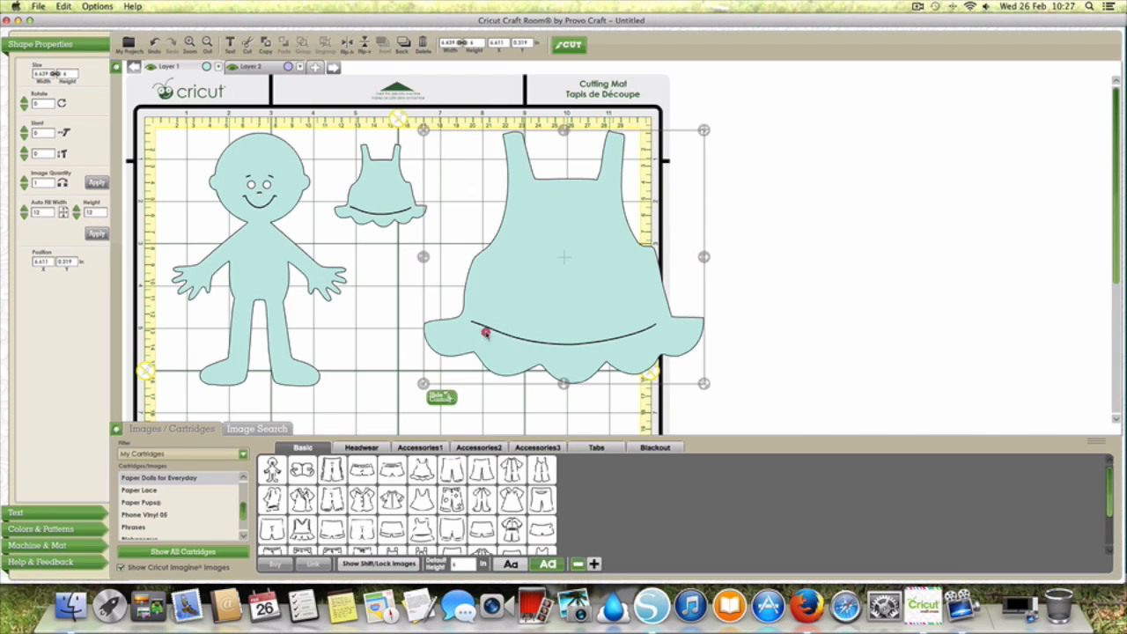
mouse_move(522, 326)
mouse_down()
mouse_move(167, 330)
mouse_move(189, 343)
mouse_move(182, 337)
mouse_move(516, 329)
mouse_up()
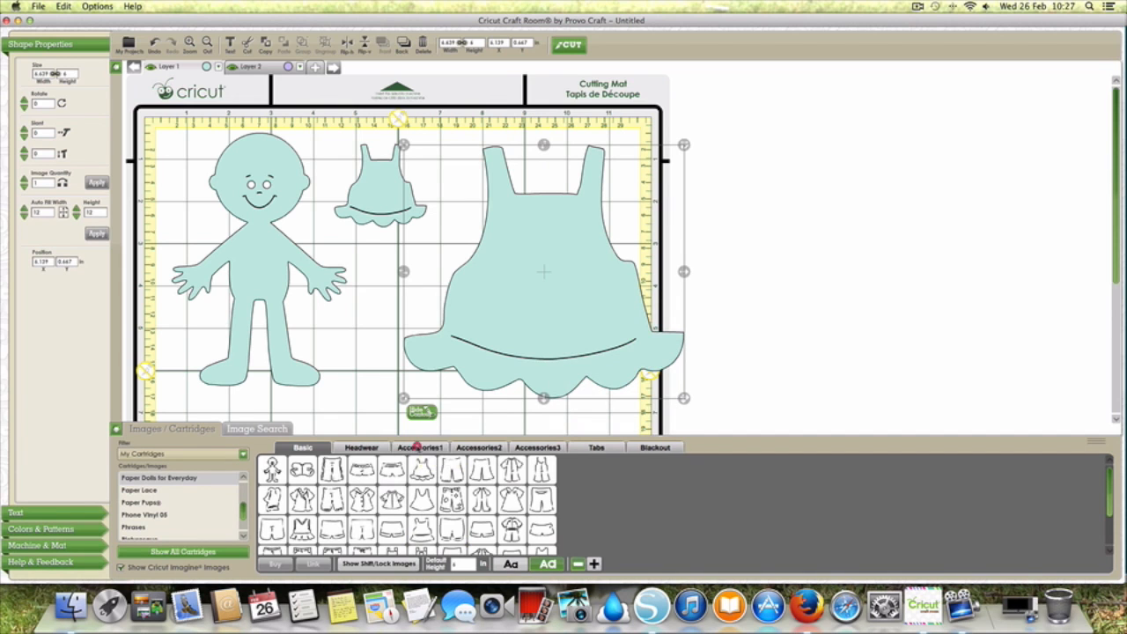
Step: Add the camera from the Accessories1 images at Relative size and place it on the mat below the doll's feet
click(419, 447)
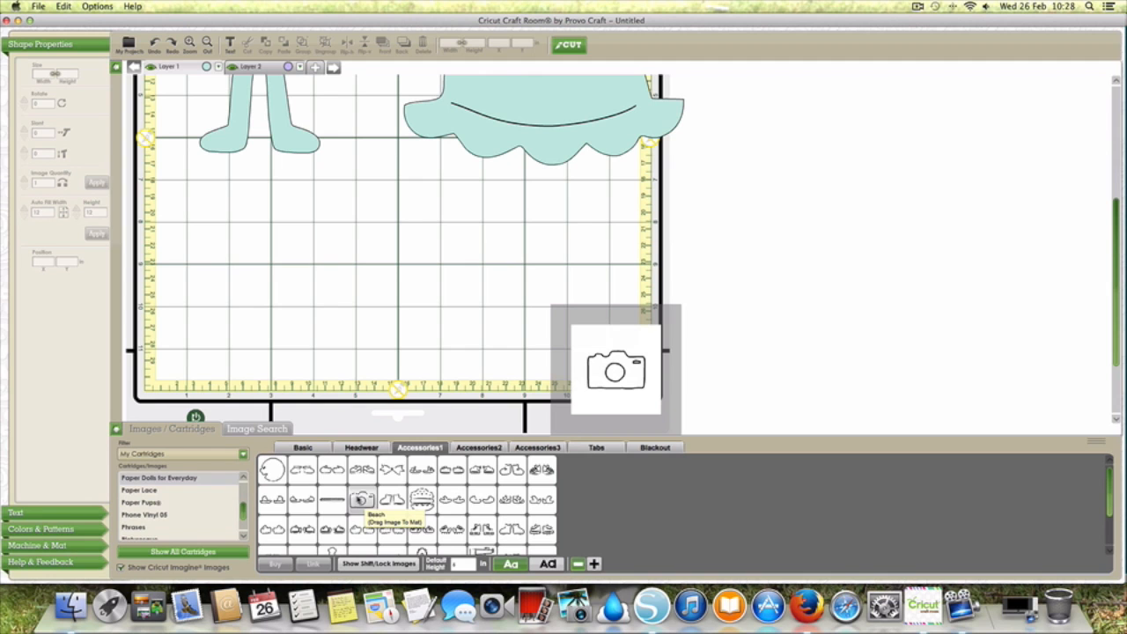
click(361, 498)
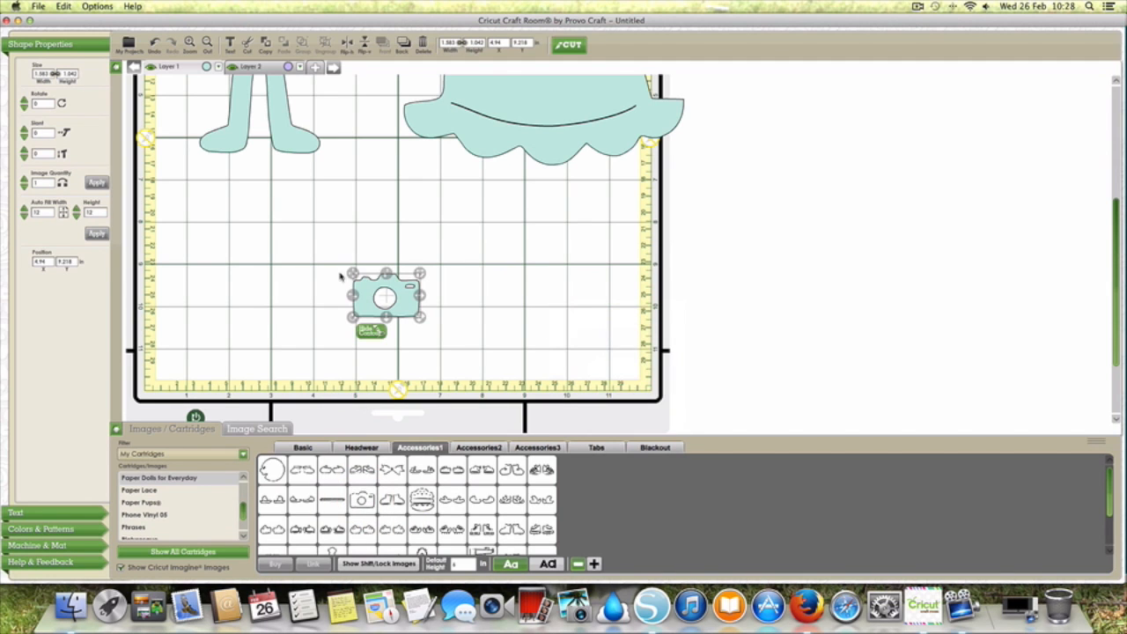
drag(353, 274, 199, 213)
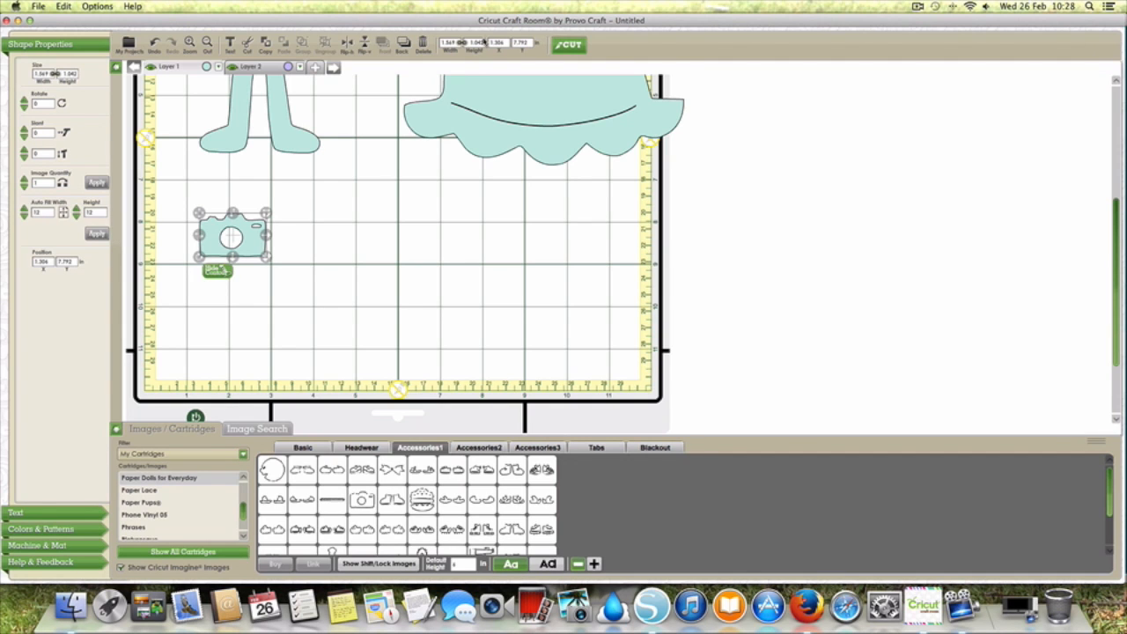
Step: Set the camera's height to 11 in with its proportions locked
double_click(476, 43)
text(11)
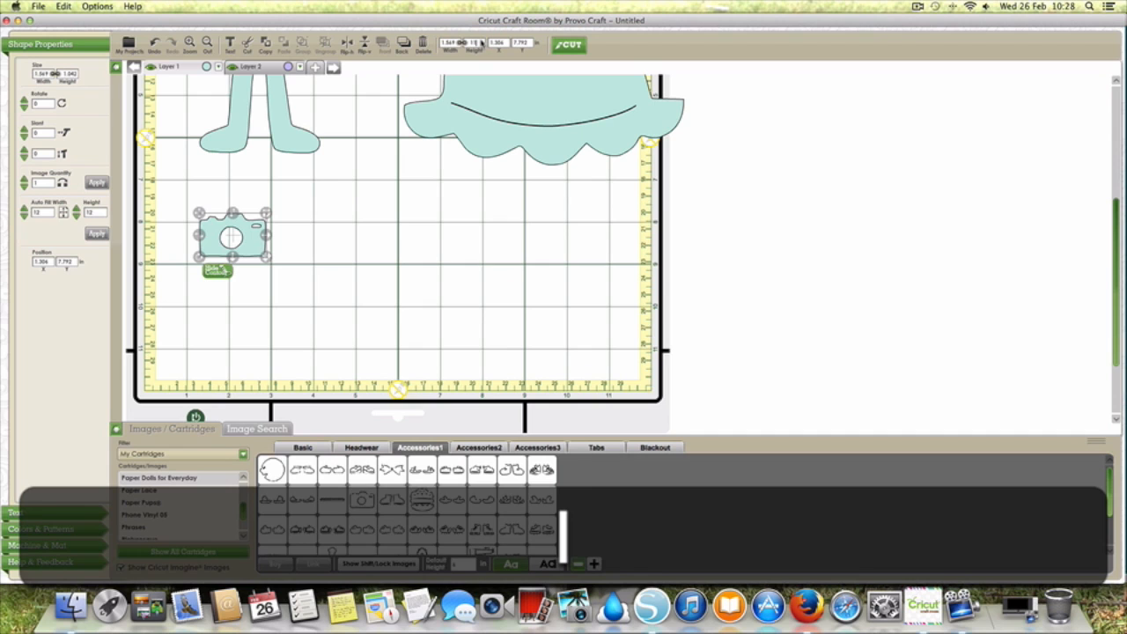
click(347, 268)
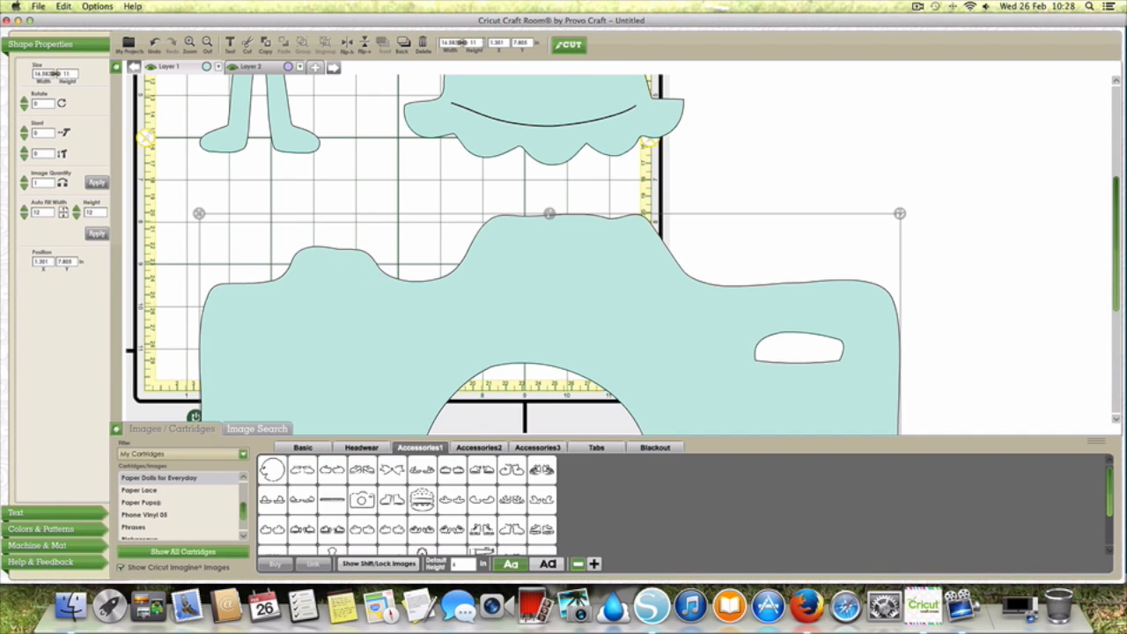
Step: Set the camera's height to 8 in and move it towards the mat's left edge below the doll's feet
double_click(476, 43)
text(8)
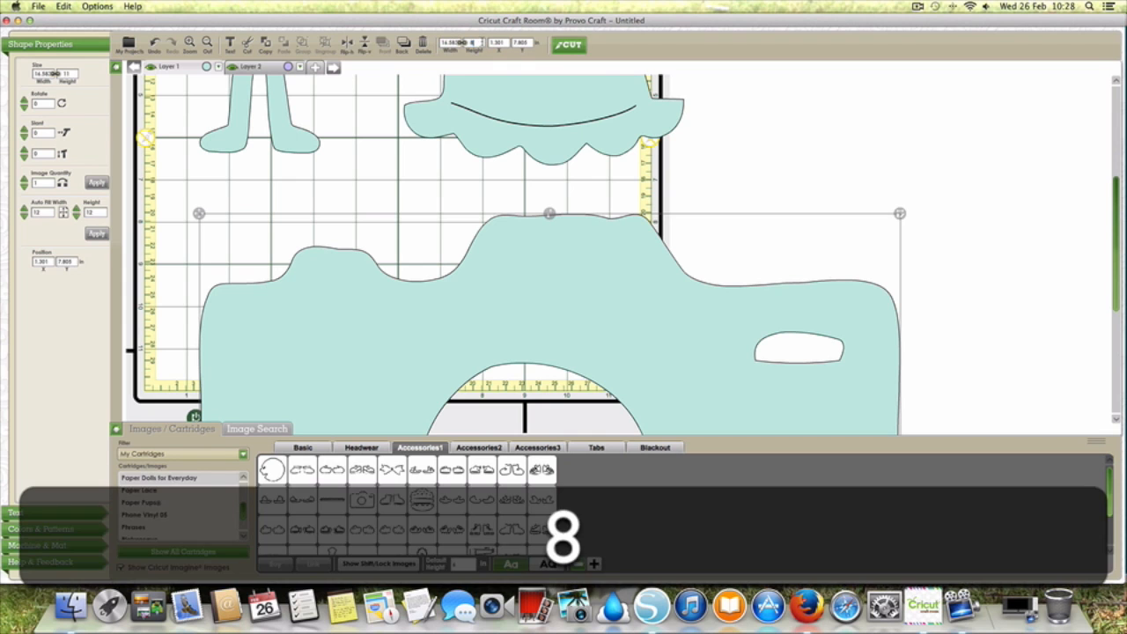
click(375, 154)
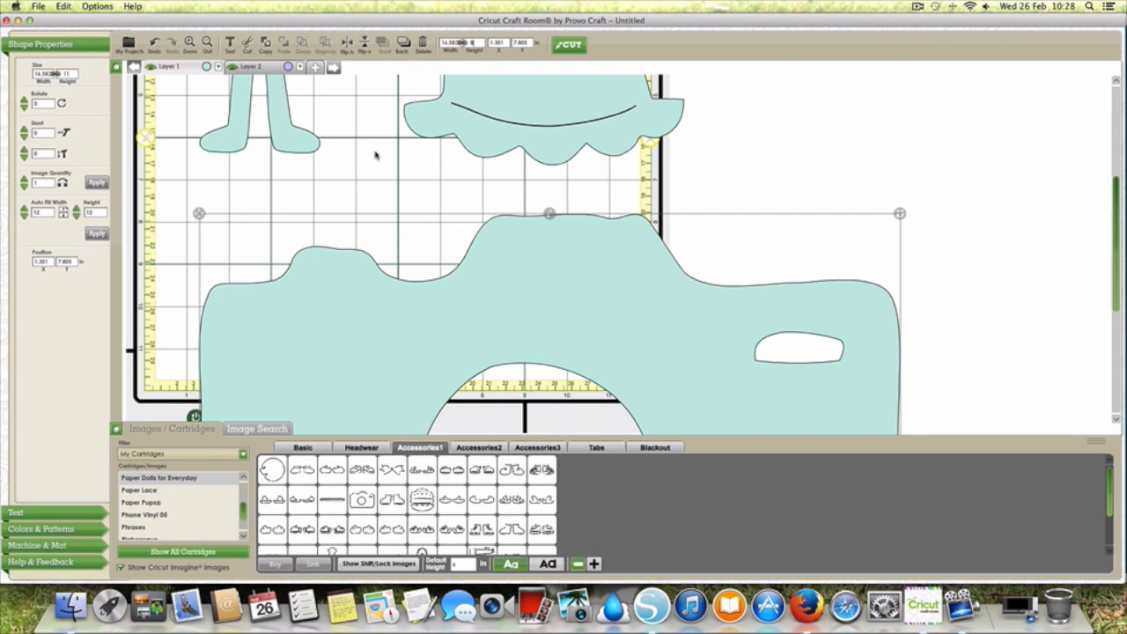
drag(365, 282, 308, 159)
click(400, 289)
drag(150, 102, 165, 183)
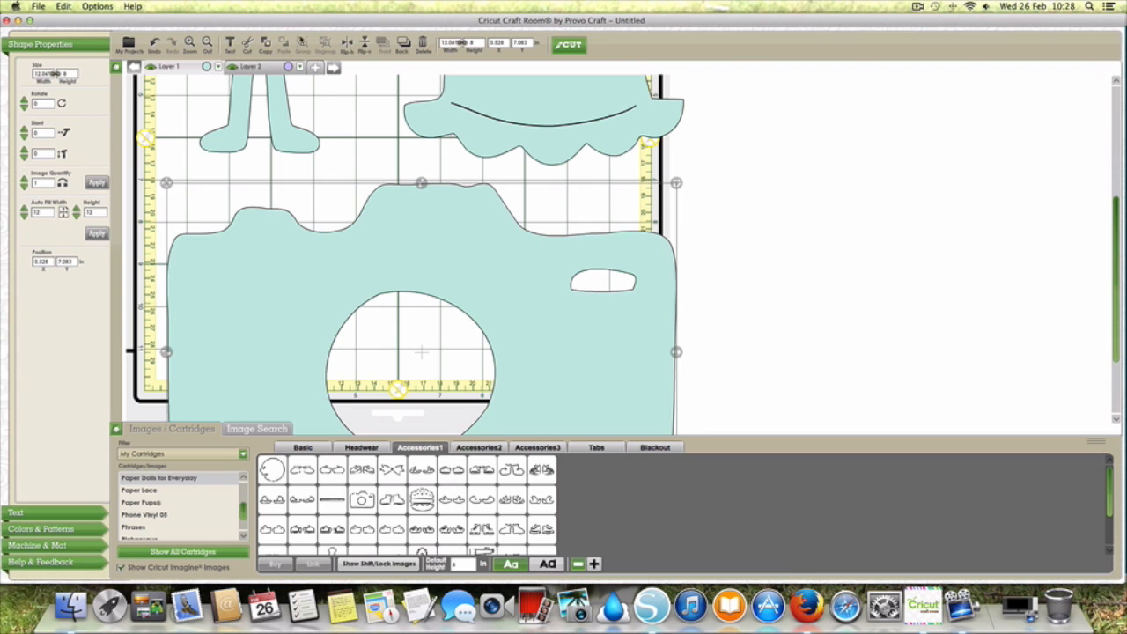
Step: Undo the camera's move and both height changes, and deselect it
click(154, 44)
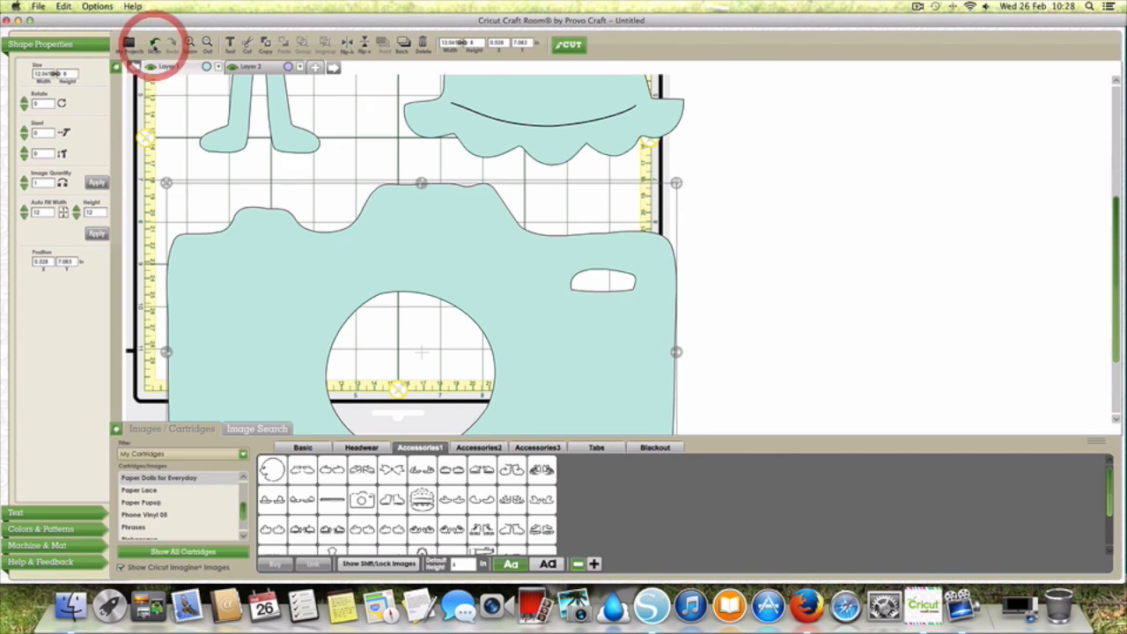
click(154, 44)
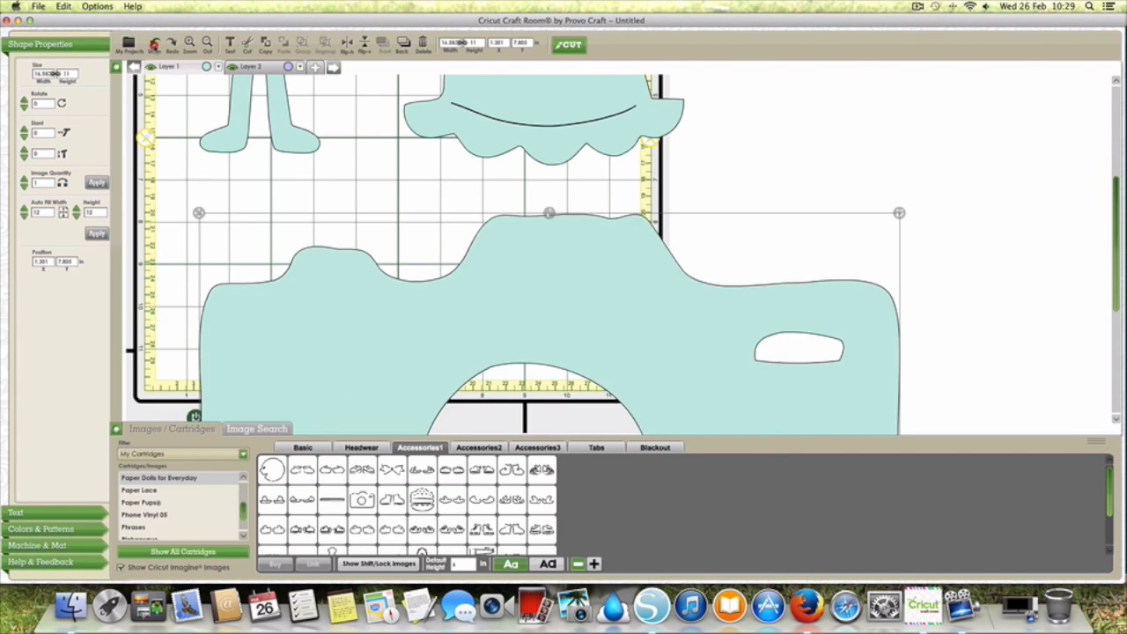
click(154, 44)
click(442, 294)
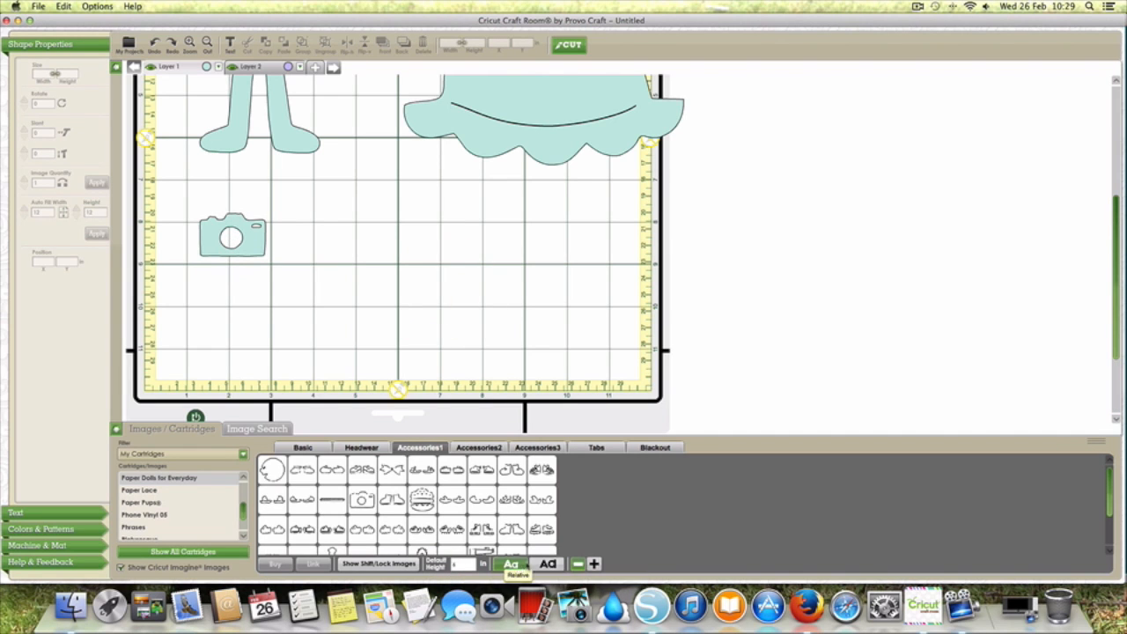
Step: Switch to Real sizing, add the camera image again and place it to the right of the small camera
click(543, 564)
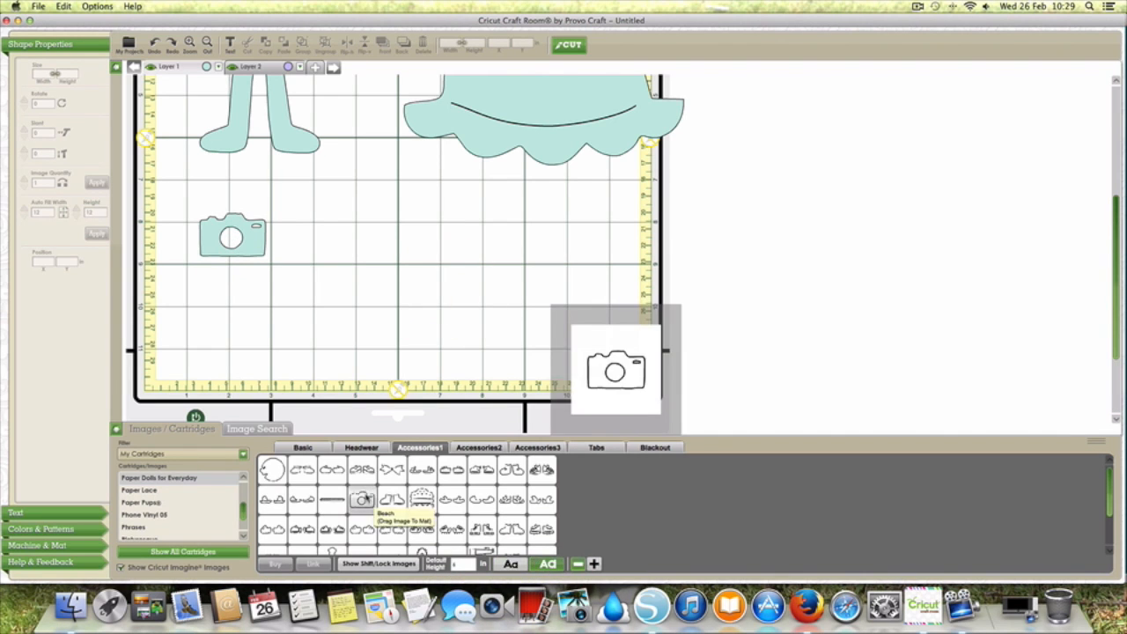
click(360, 499)
drag(289, 109, 407, 389)
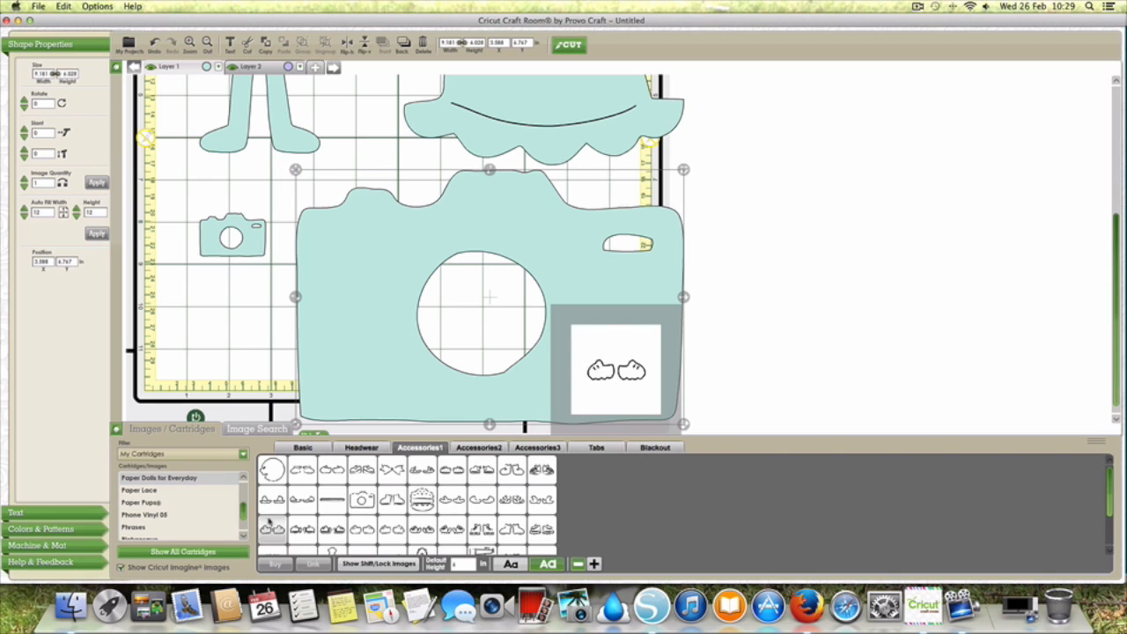
Step: Open the George and Basic Shapes cartridge and show its Shift/Lock images
drag(243, 513, 240, 506)
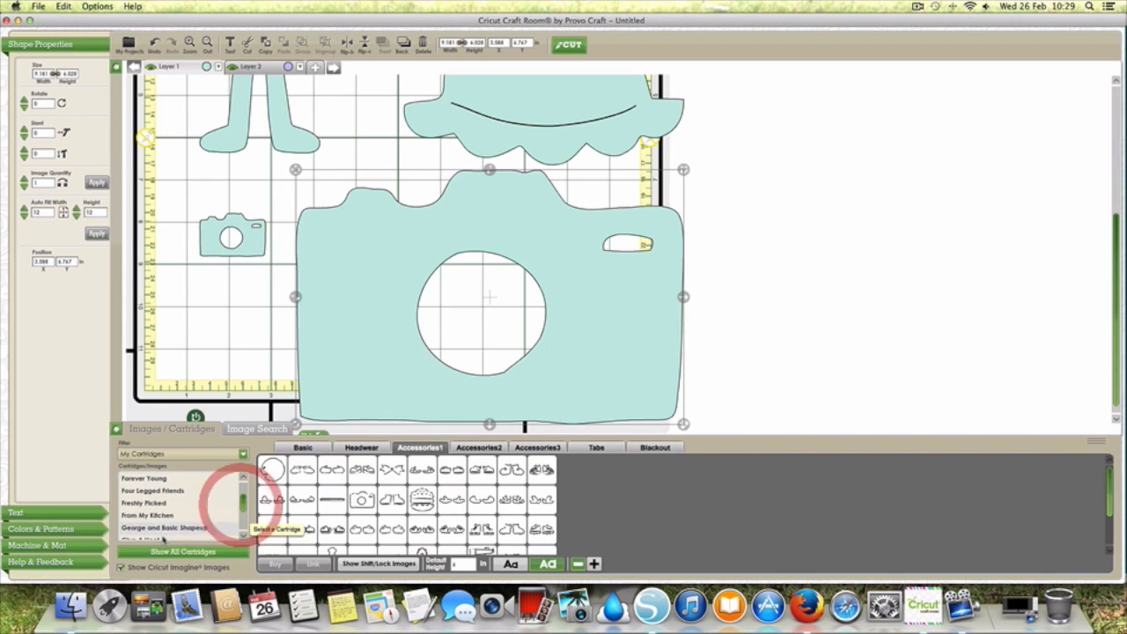
click(167, 528)
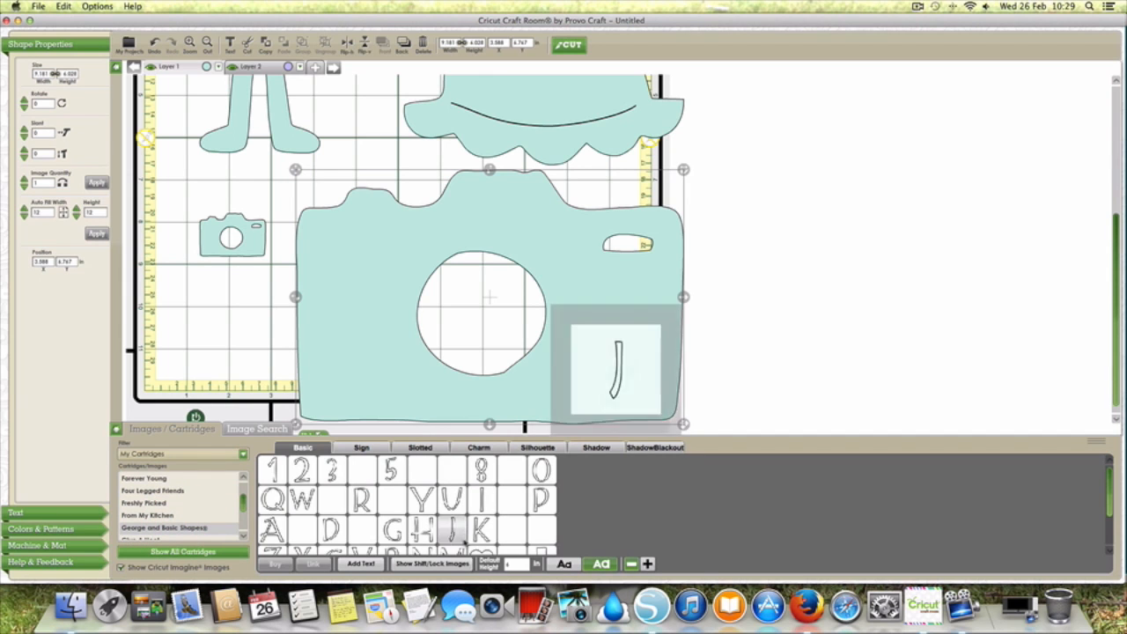
click(431, 563)
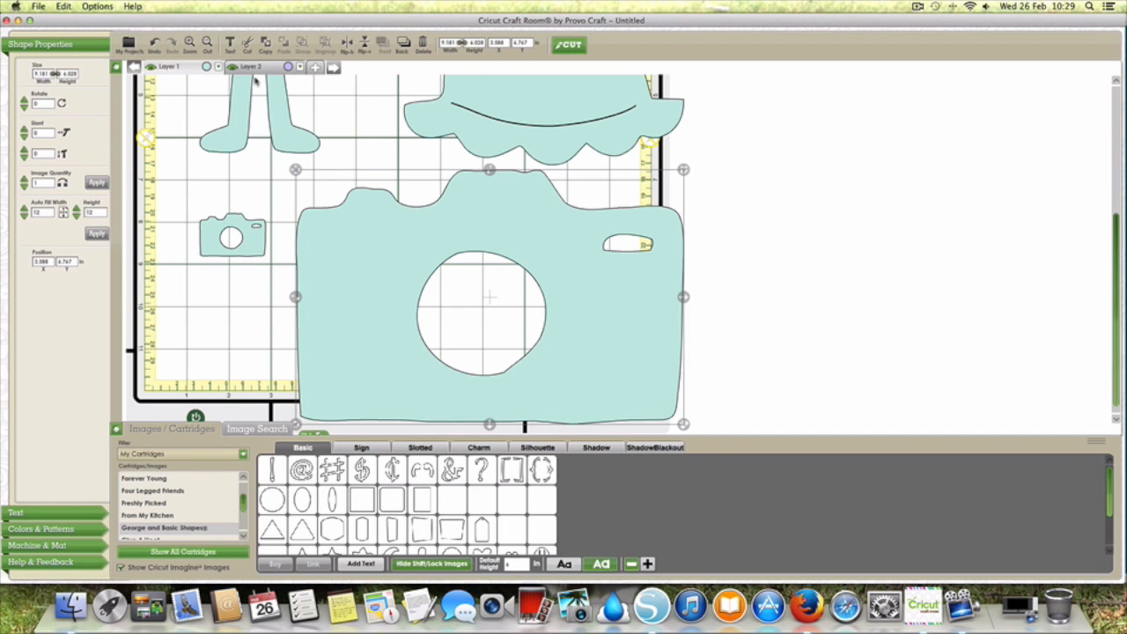
Step: Hide Layer 1, add the plain upright rectangle to Layer 2 and move it slightly further up the mat
click(151, 67)
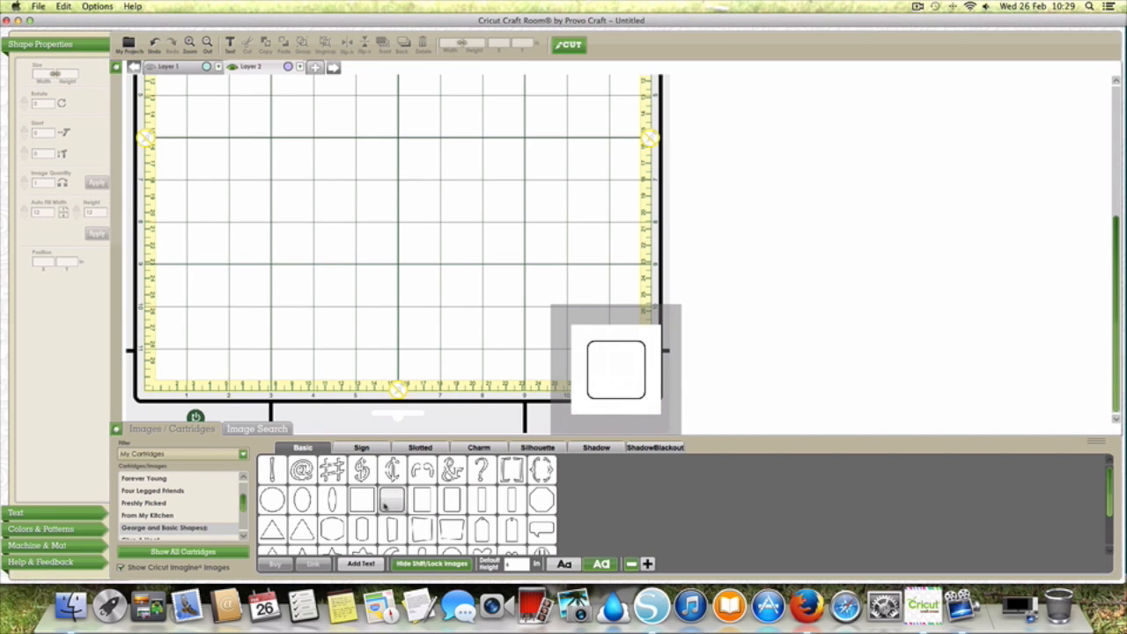
click(421, 499)
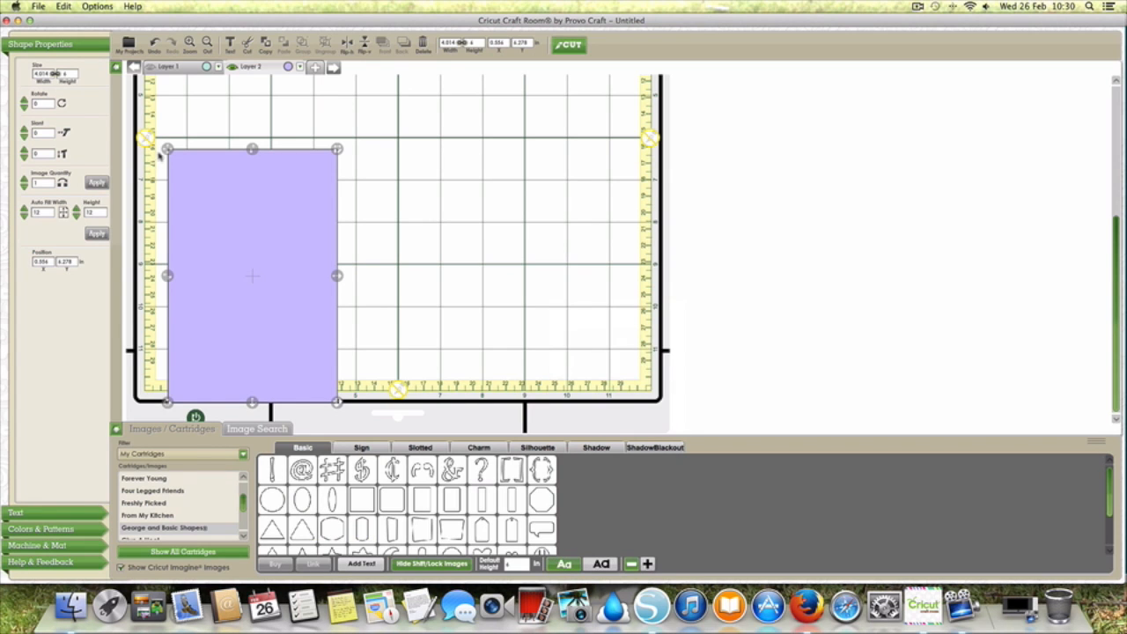
drag(168, 149, 177, 103)
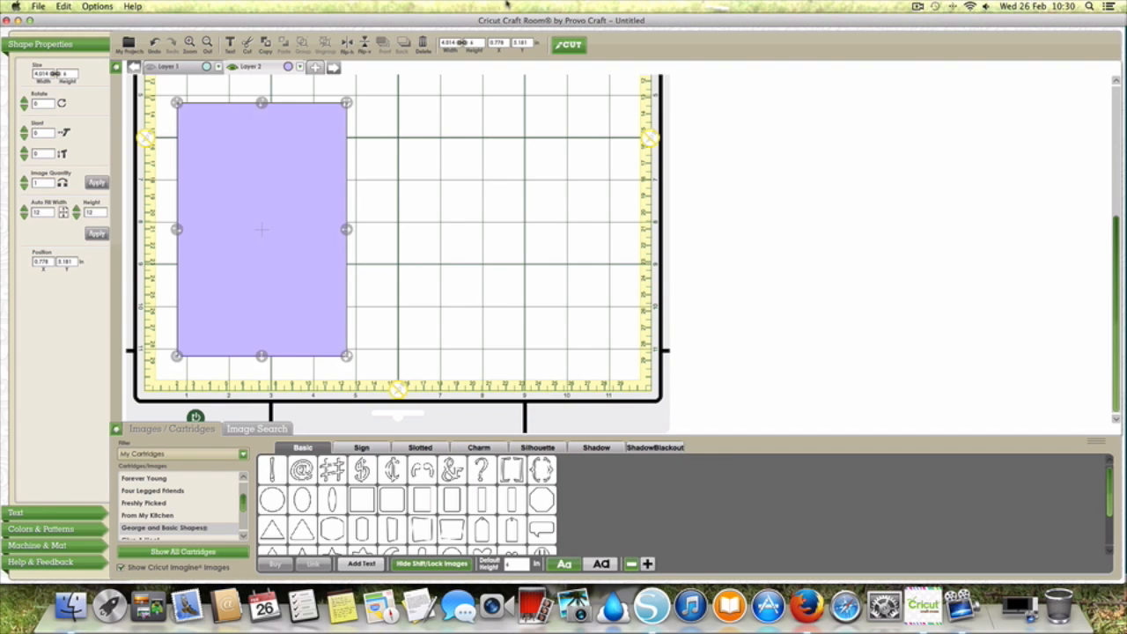
Step: Unlock the rectangle's proportions, try Real sizing and return to Relative sizing
click(457, 42)
double_click(454, 43)
click(598, 565)
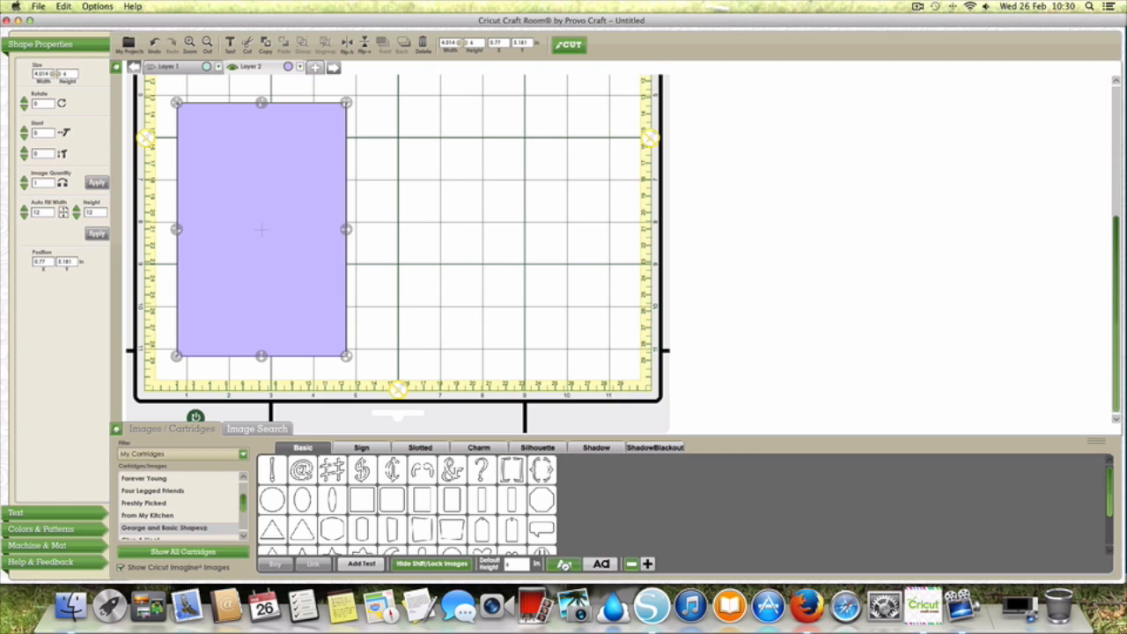
click(563, 567)
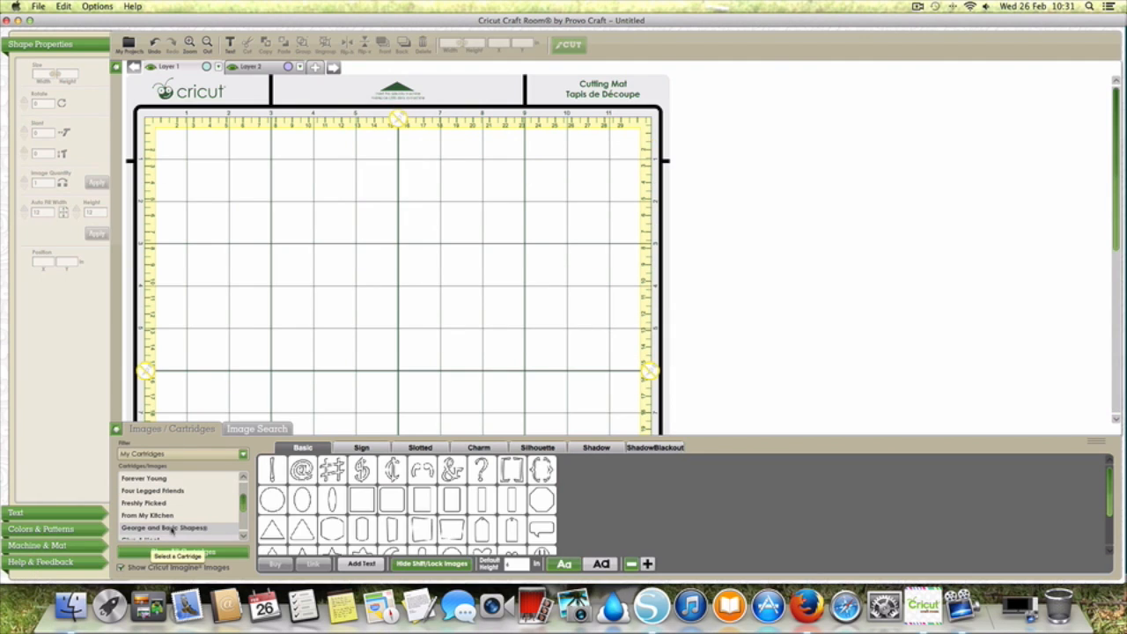
Step: Open the Sentimentals cartridge and show its Card images
scroll(181, 527, down, 3)
scroll(181, 525, down, 10)
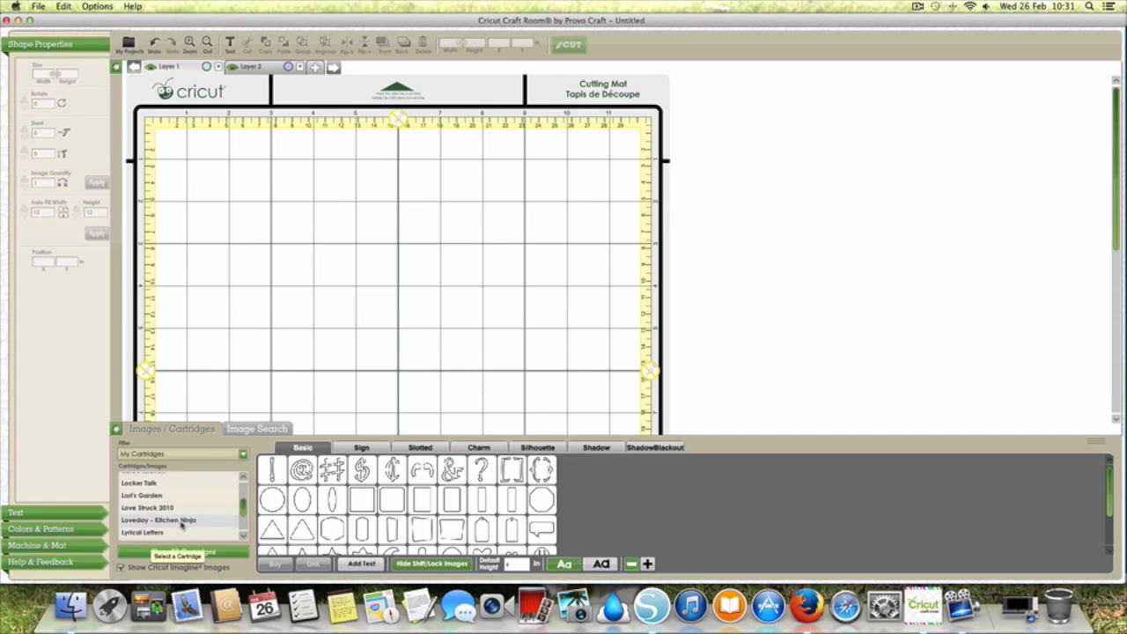
scroll(181, 525, down, 1)
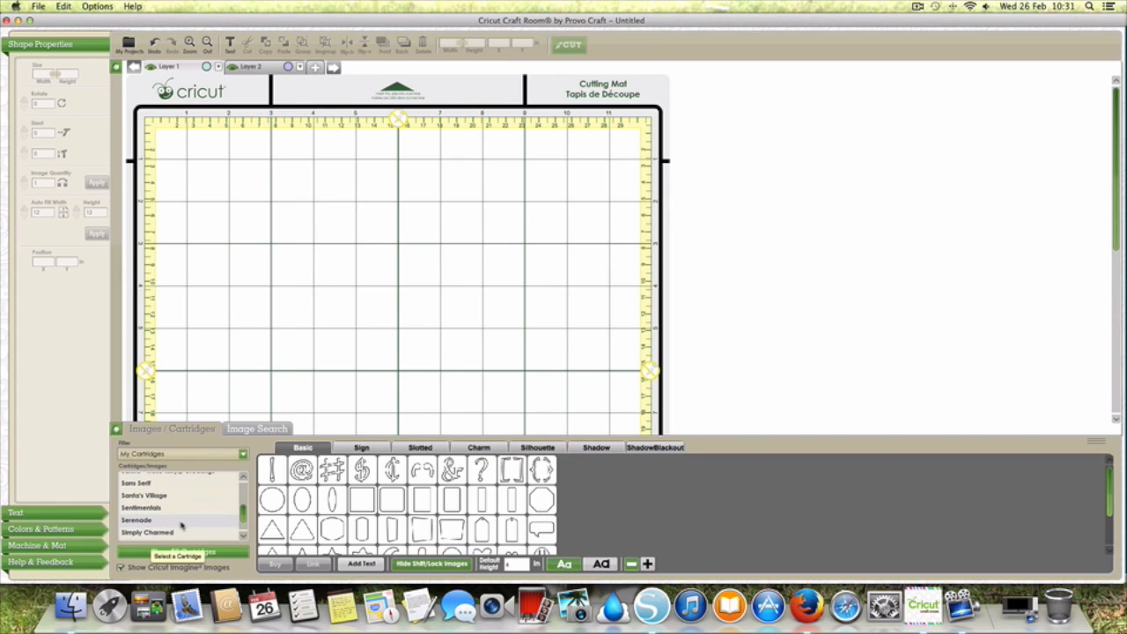
click(177, 510)
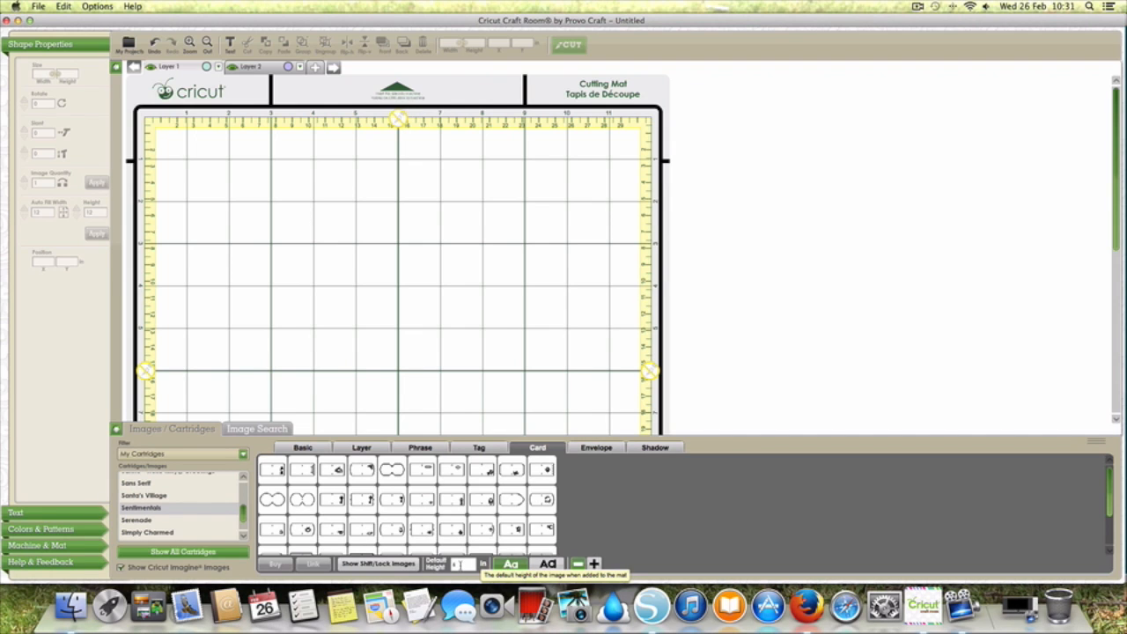
Step: Set the default height to 5 in, add the Florish3 card and position it just inside the mat's upper edge
click(460, 563)
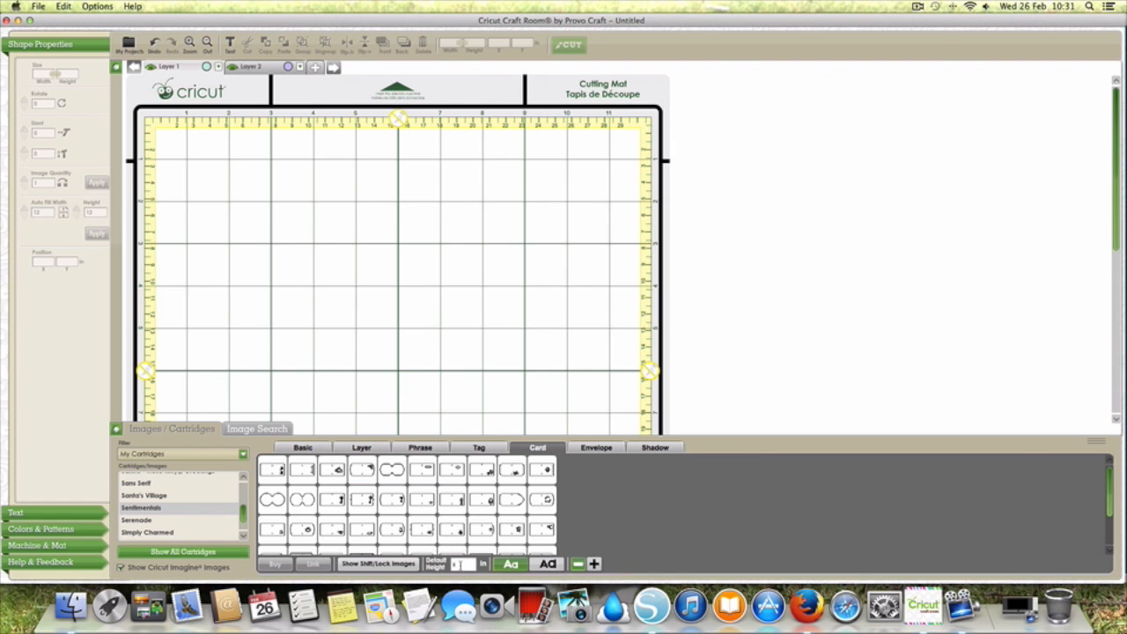
key(BackSpace)
text(5)
click(593, 537)
mouse_move(541, 472)
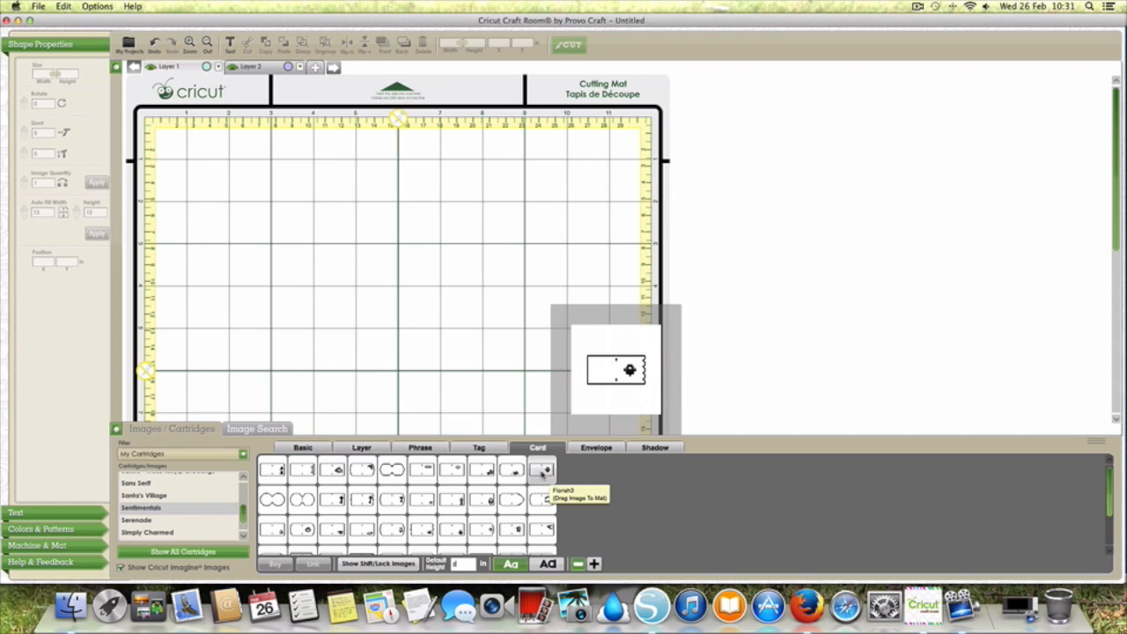
click(541, 471)
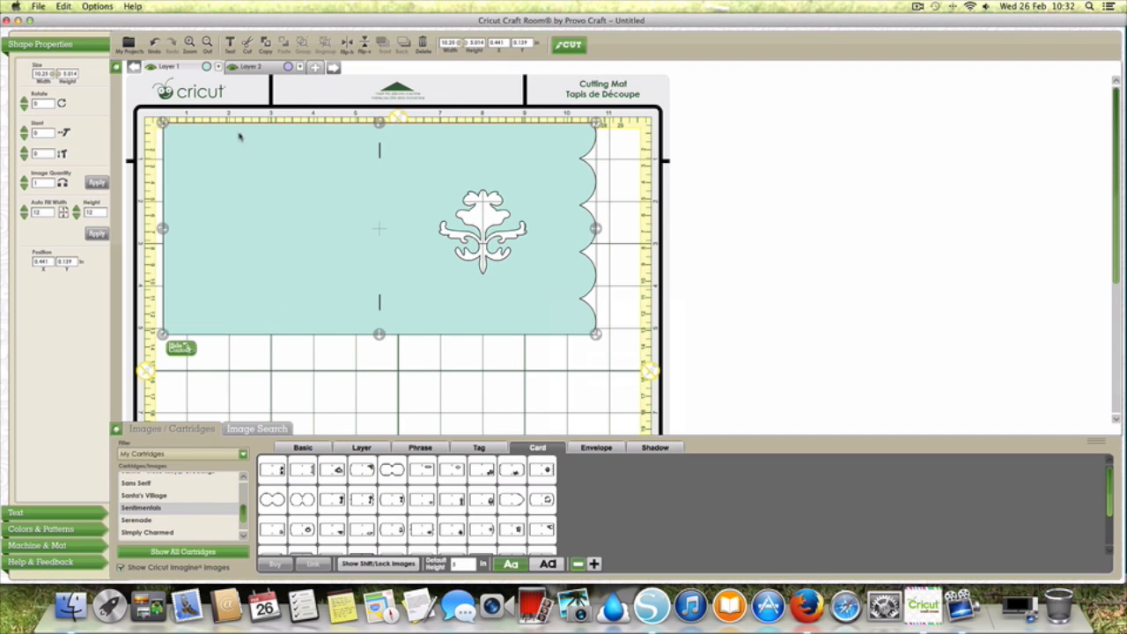
drag(160, 120, 162, 135)
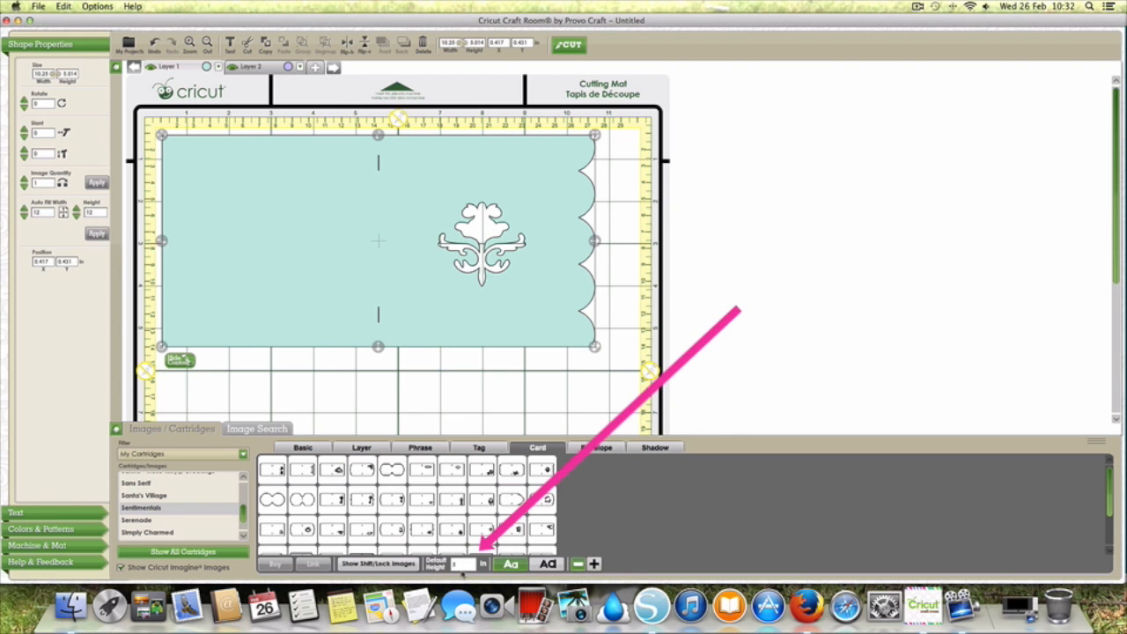
Step: Deselect the card and add the matching flourish envelope from the cartridge's Envelope images
click(441, 365)
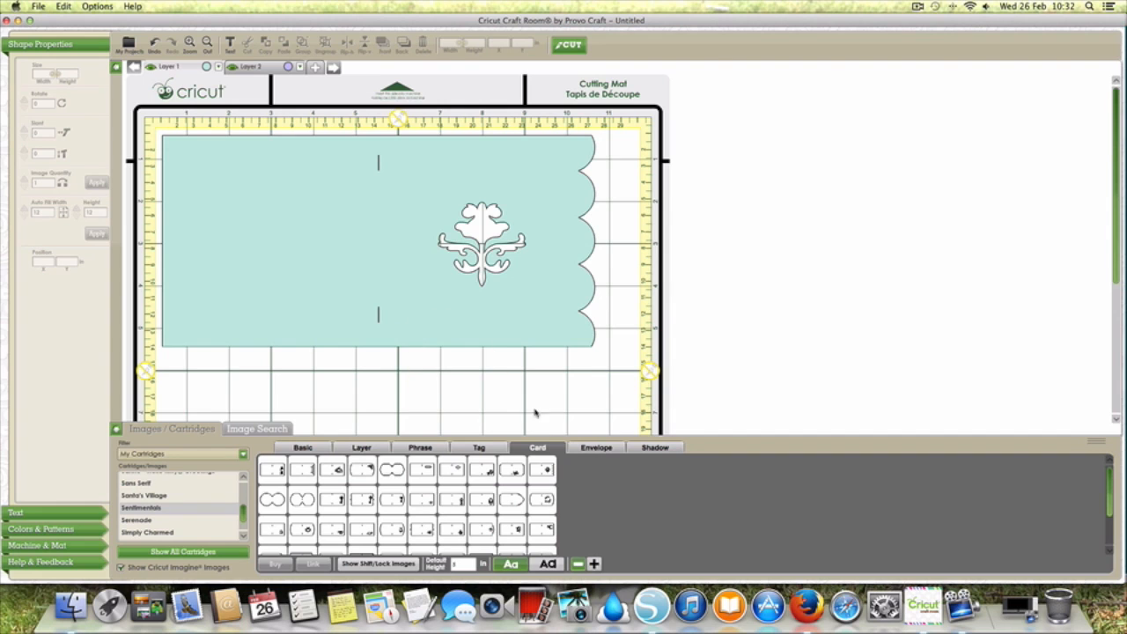
click(598, 448)
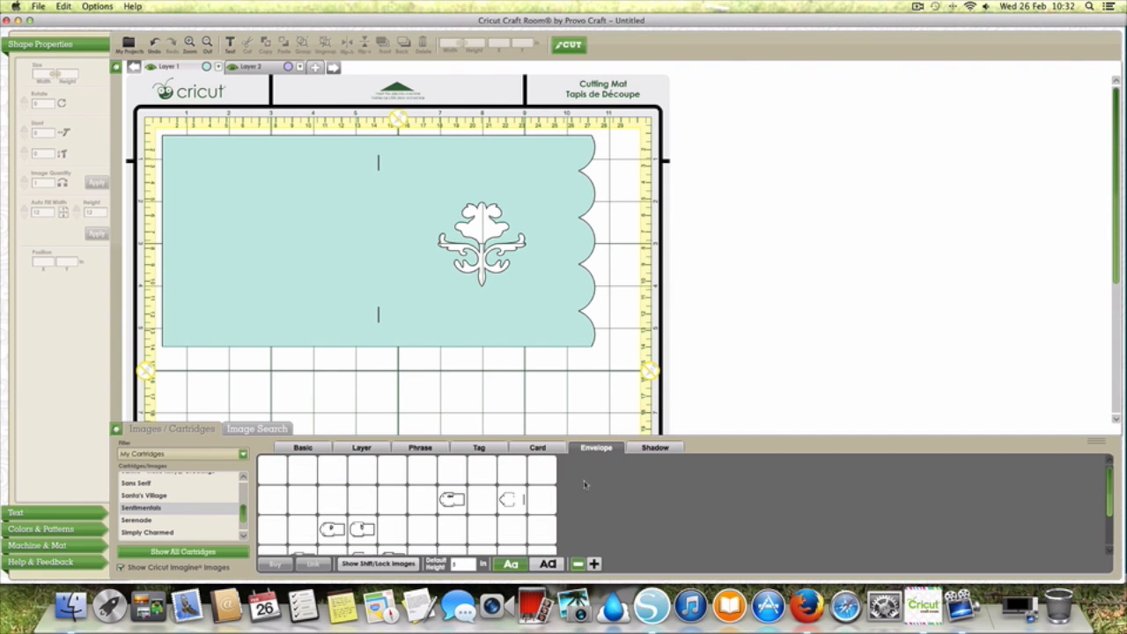
mouse_move(548, 474)
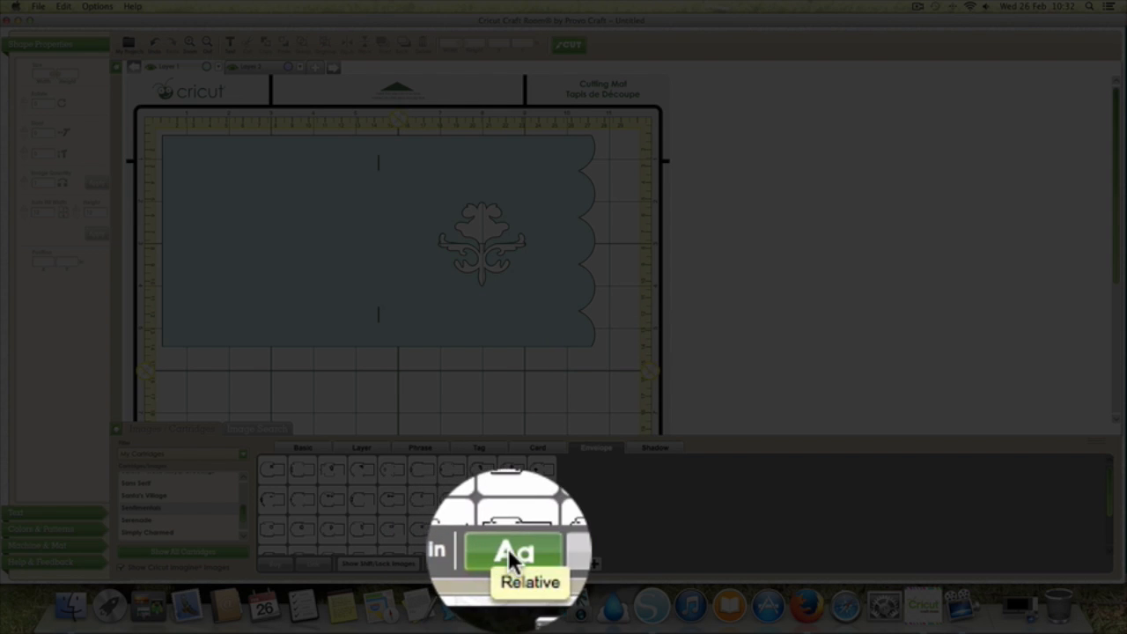
click(537, 473)
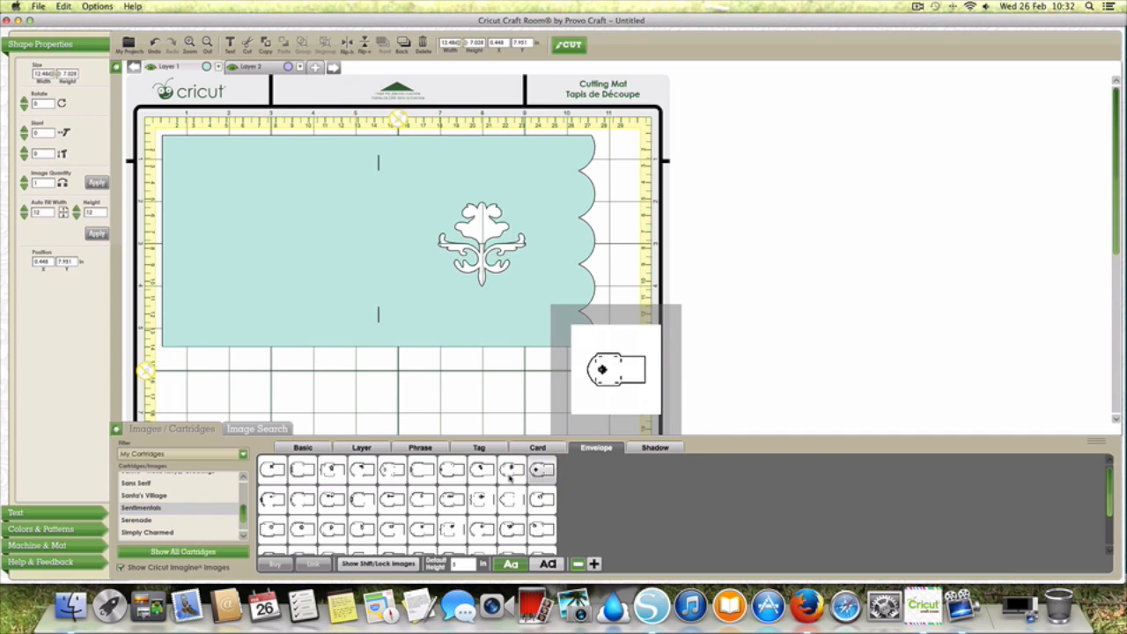
Step: Collapse the image library, move the card off the mat to its right and place the envelope along the mat's upper edge
click(114, 429)
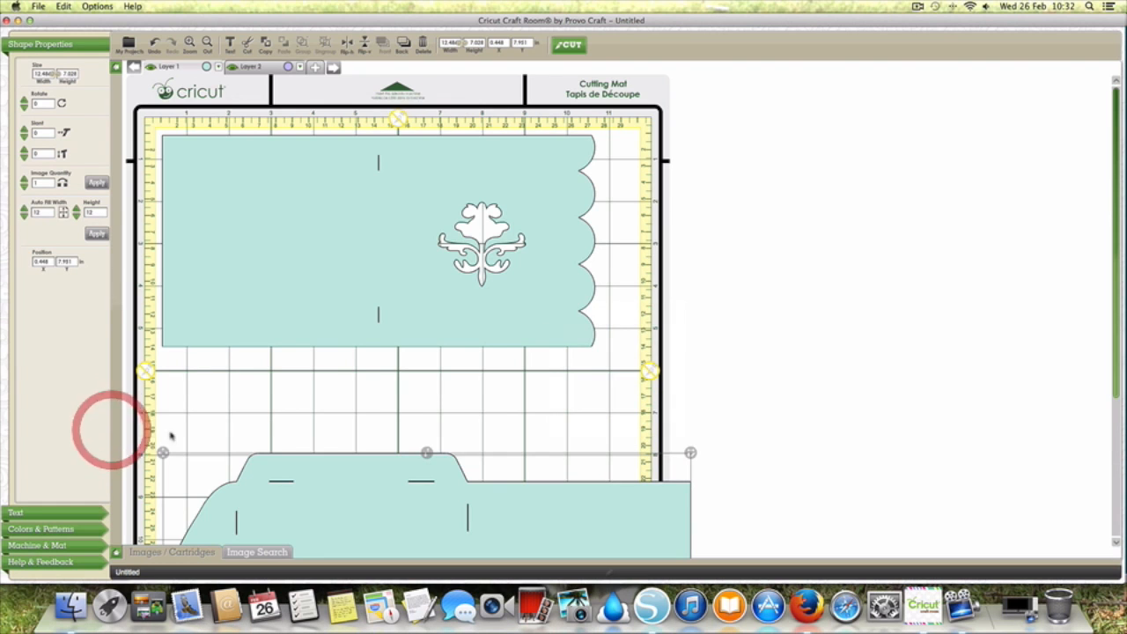
scroll(939, 437, down, 1)
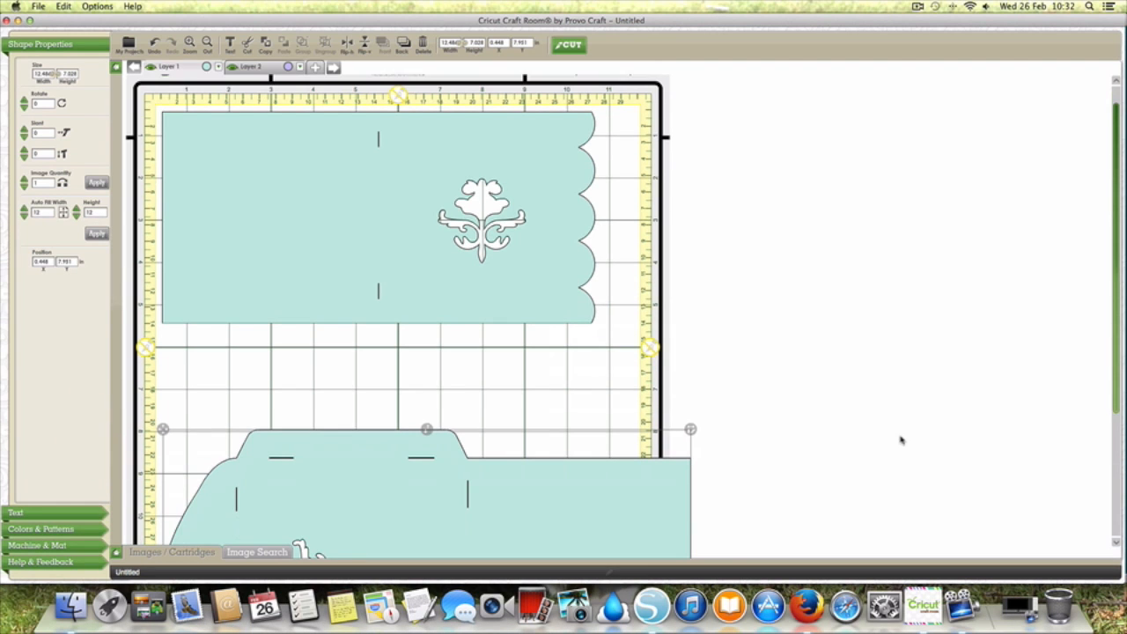
click(1115, 420)
click(161, 405)
scroll(163, 430, down, 4)
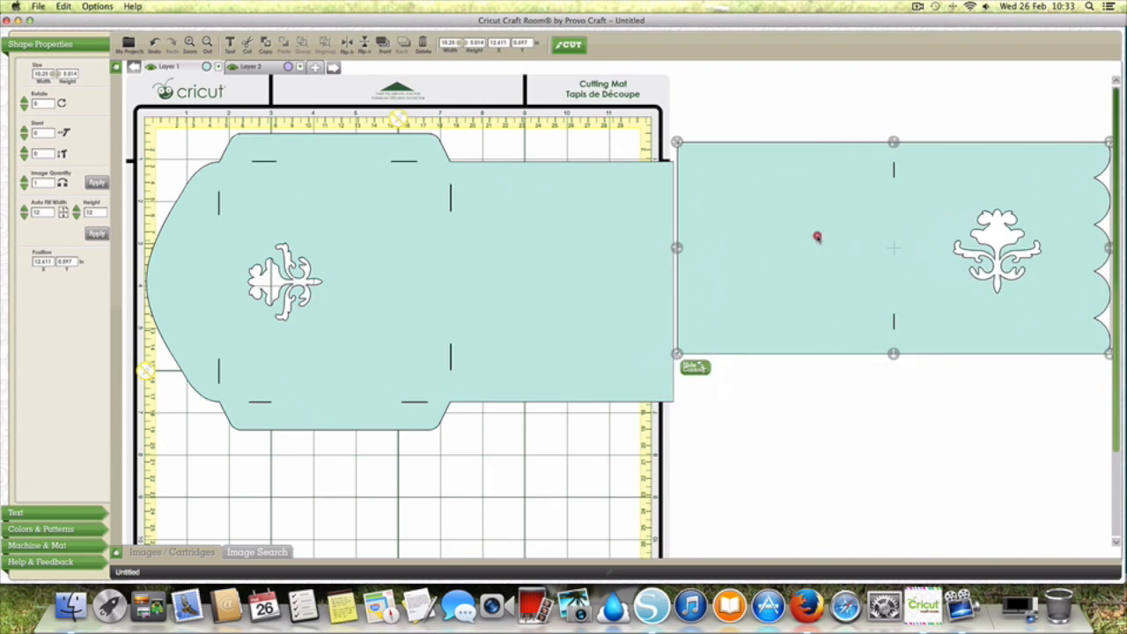
click(817, 236)
Step: Lay the card over the envelope to compare their sizes, and place it below the envelope
drag(680, 139, 227, 176)
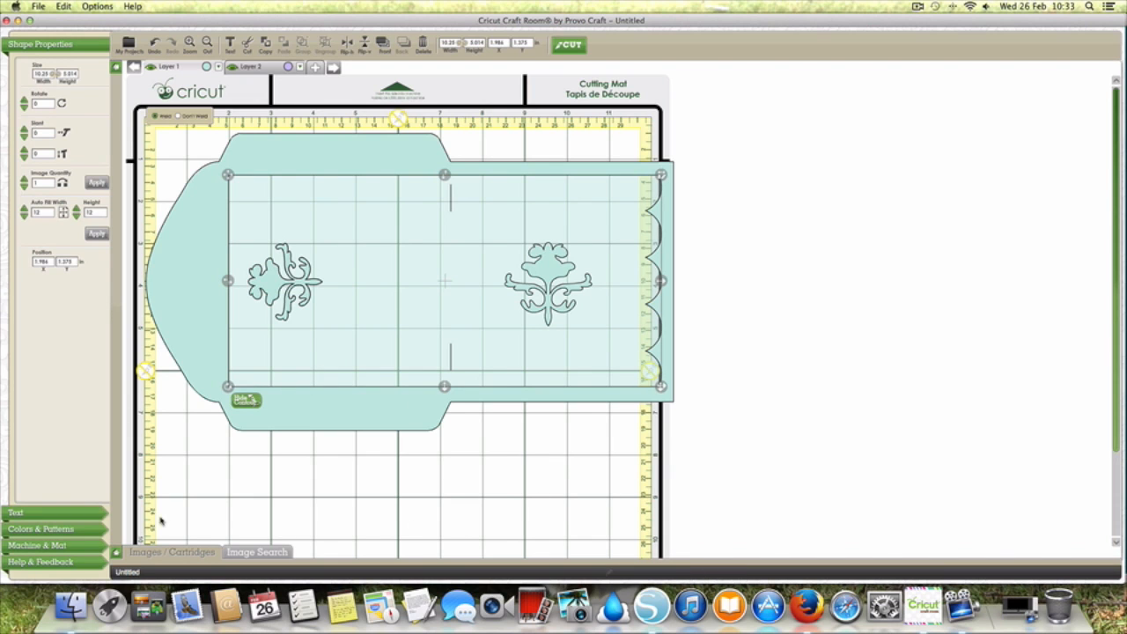
click(117, 555)
drag(227, 174, 186, 456)
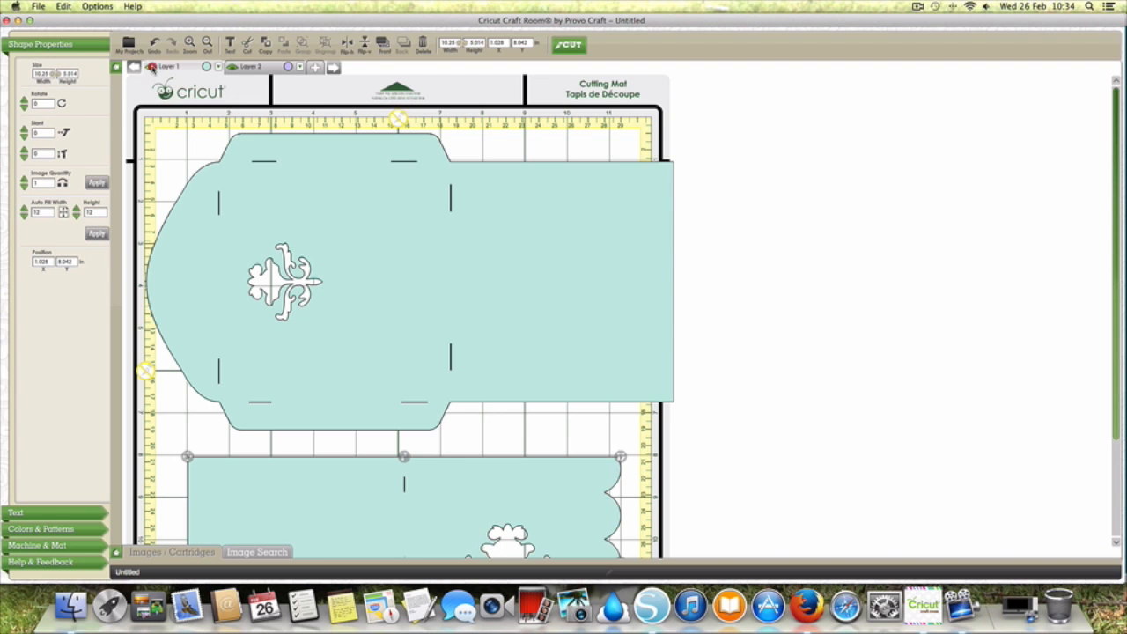
Step: Hide Layer 1 and make Layer 2 the active, visible layer
click(151, 67)
click(233, 67)
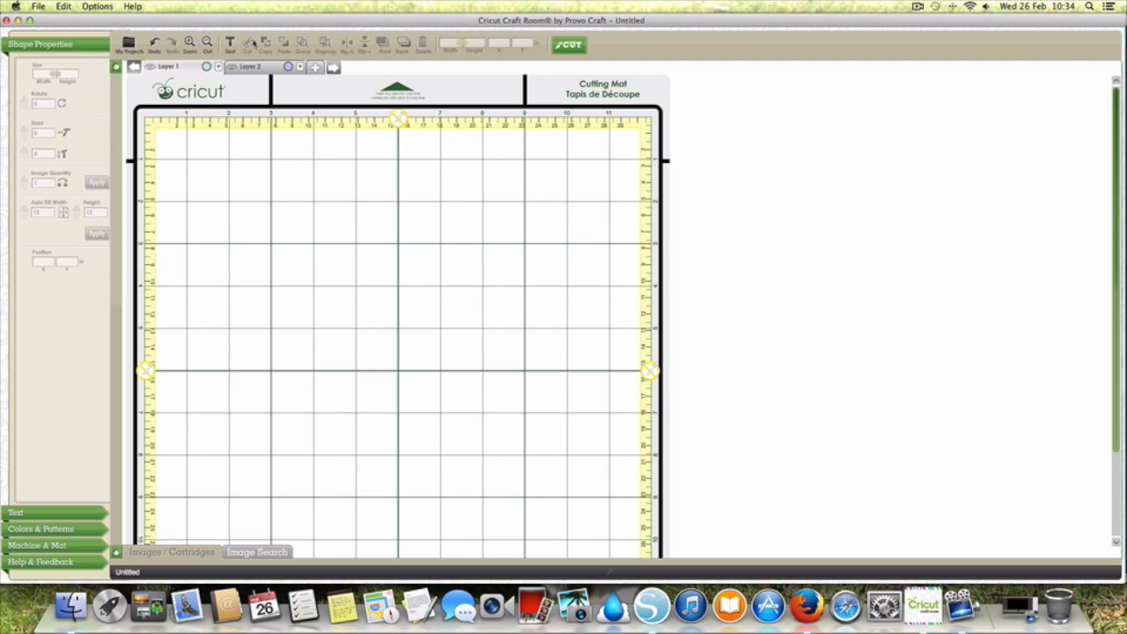
click(249, 65)
click(234, 66)
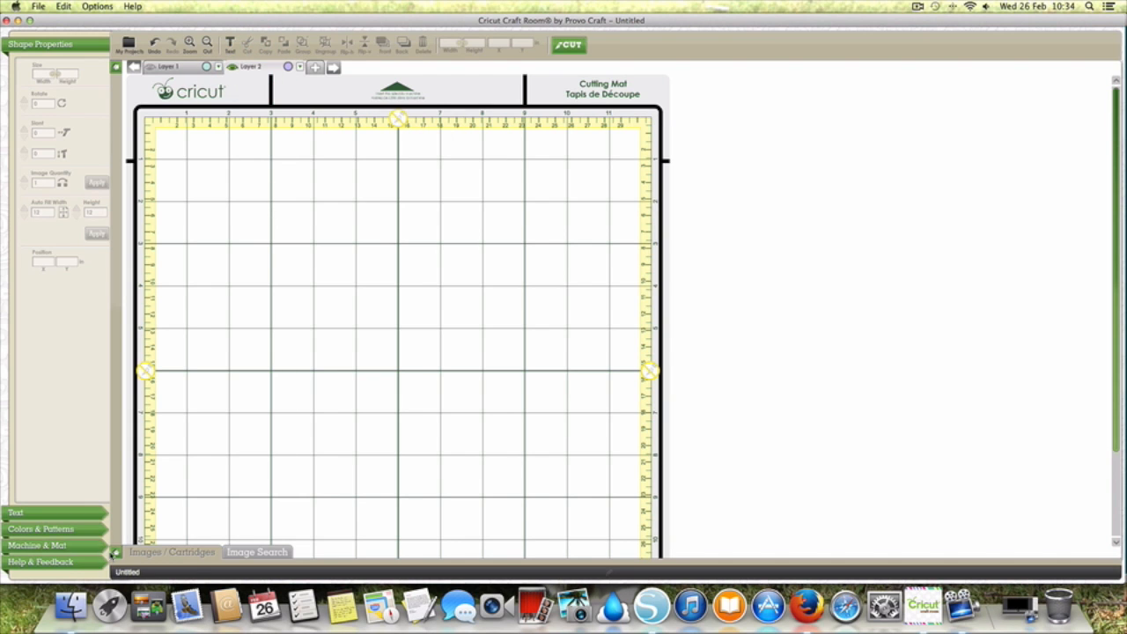
Step: Reopen the image library and show the Shift/Lock images of the George and Basic Shapes cartridge
click(115, 552)
drag(244, 511, 247, 503)
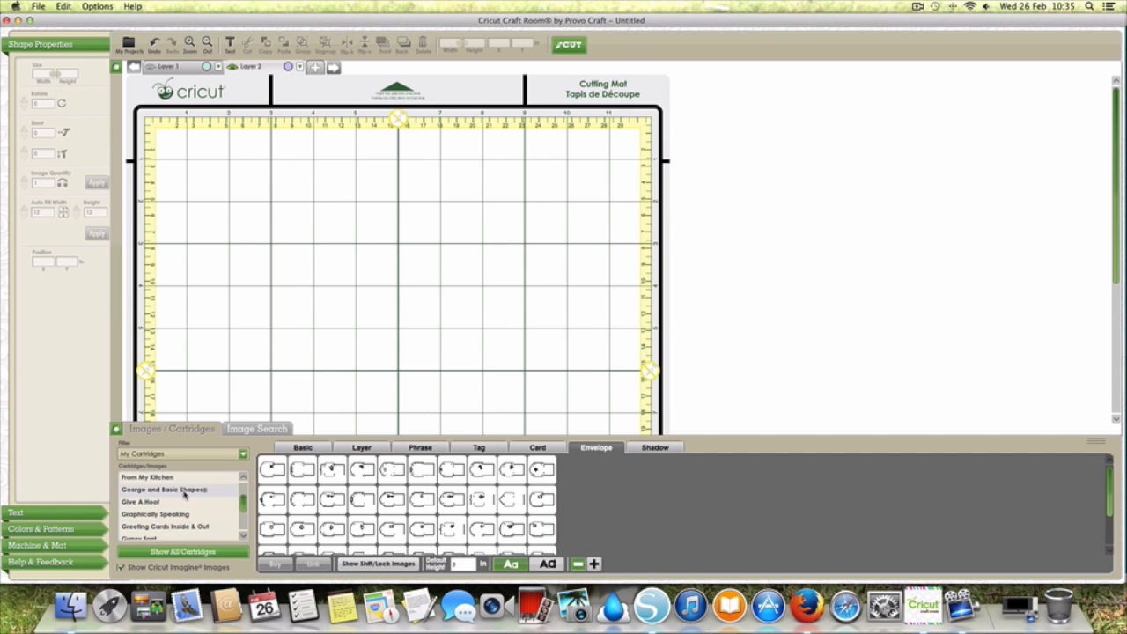
click(184, 491)
click(415, 564)
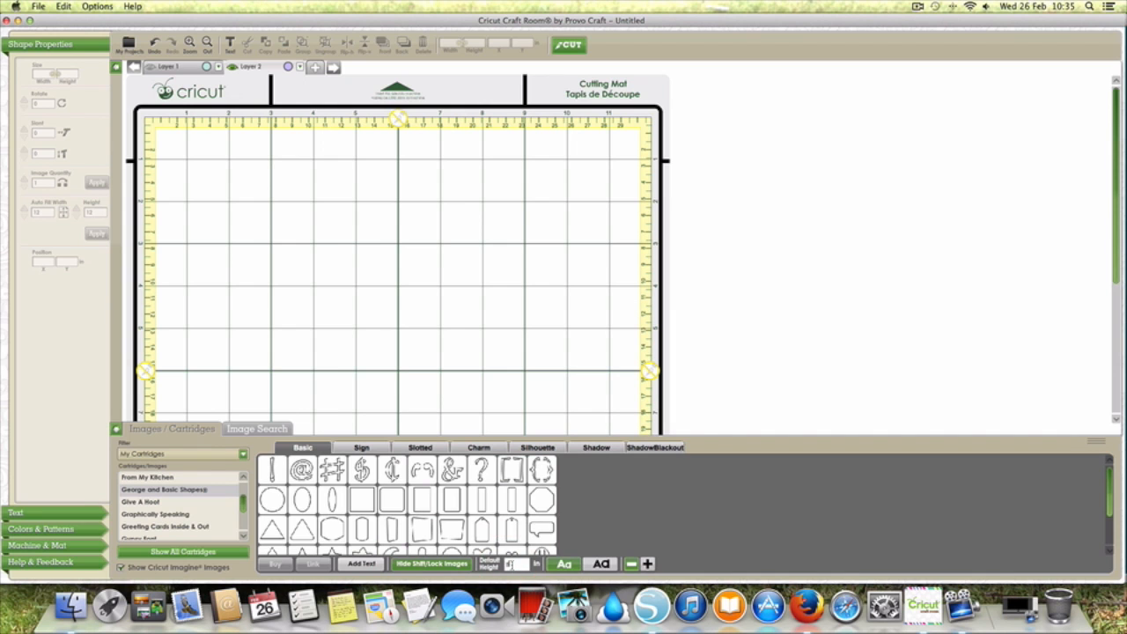
Step: Set the default height to 6 in and add the plain upright rectangle to the mat
key(BackSpace)
text(6)
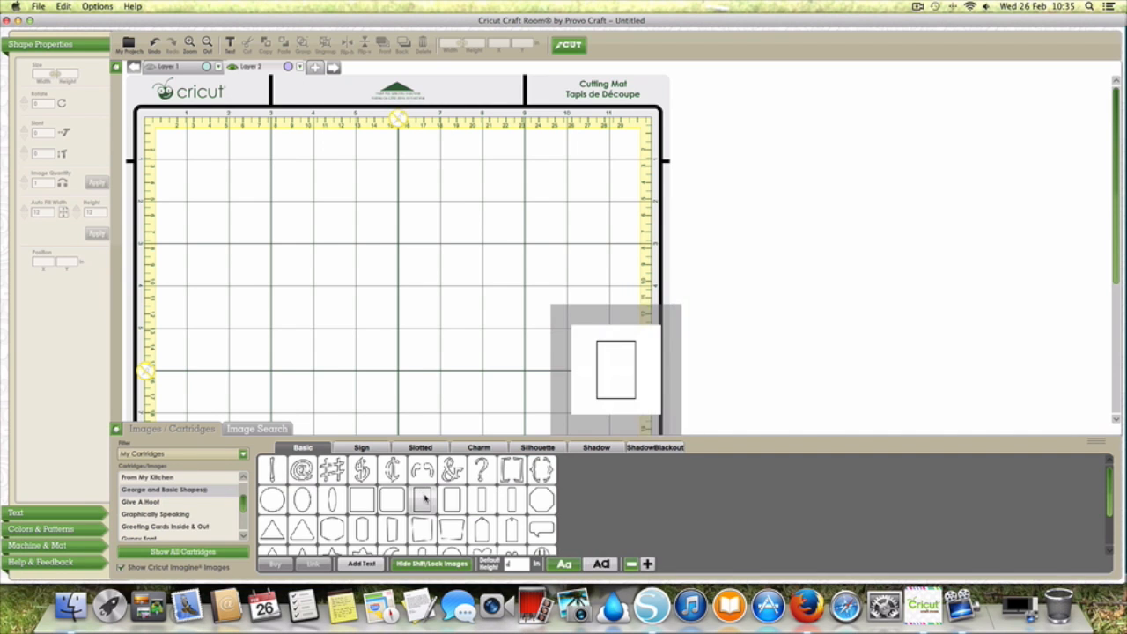
click(423, 499)
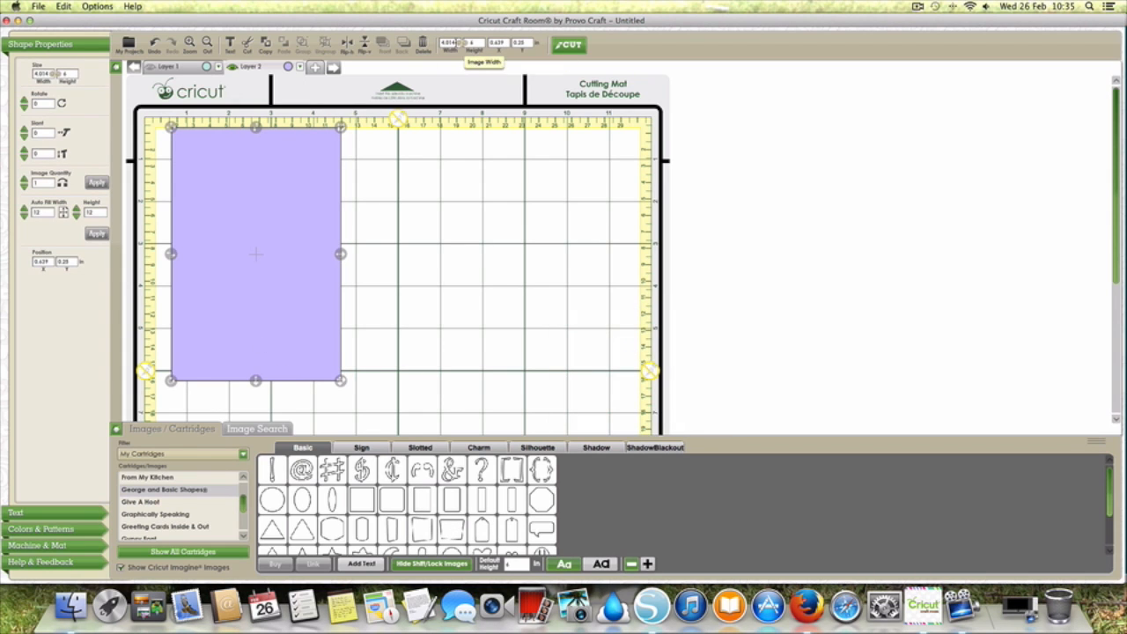
Step: Nudge the rectangle further down the mat, unlock its proportions and set its width to 4 in
click(463, 291)
drag(290, 348, 295, 360)
double_click(452, 43)
text(4)
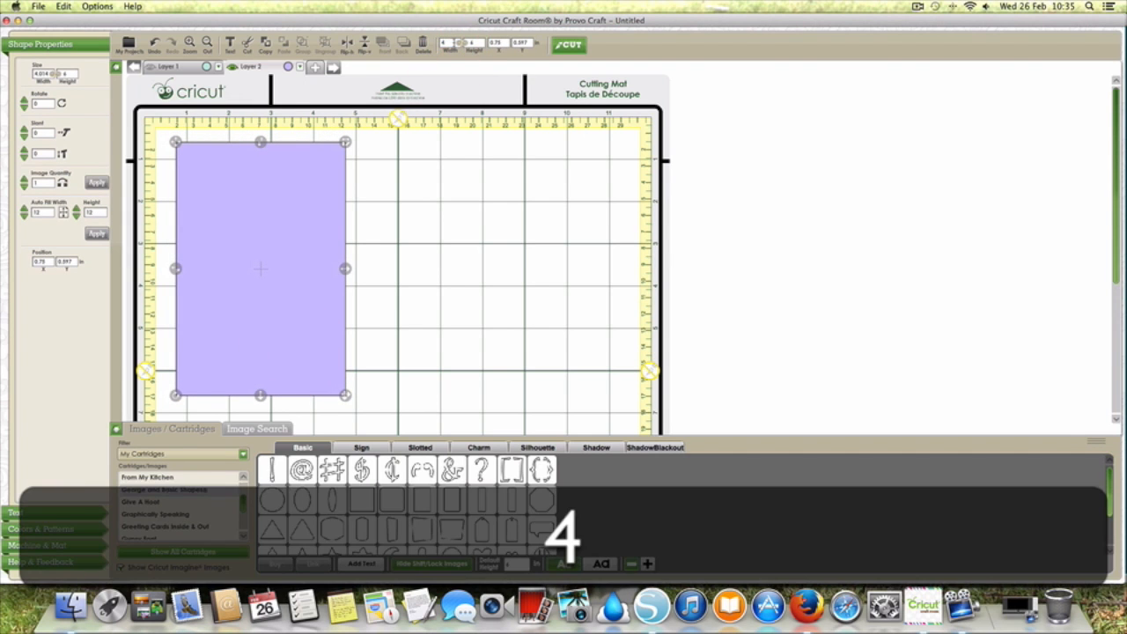
click(457, 156)
Step: Reposition the rectangle near the mat's upper-left corner, collapse the image library and deselect it
click(284, 207)
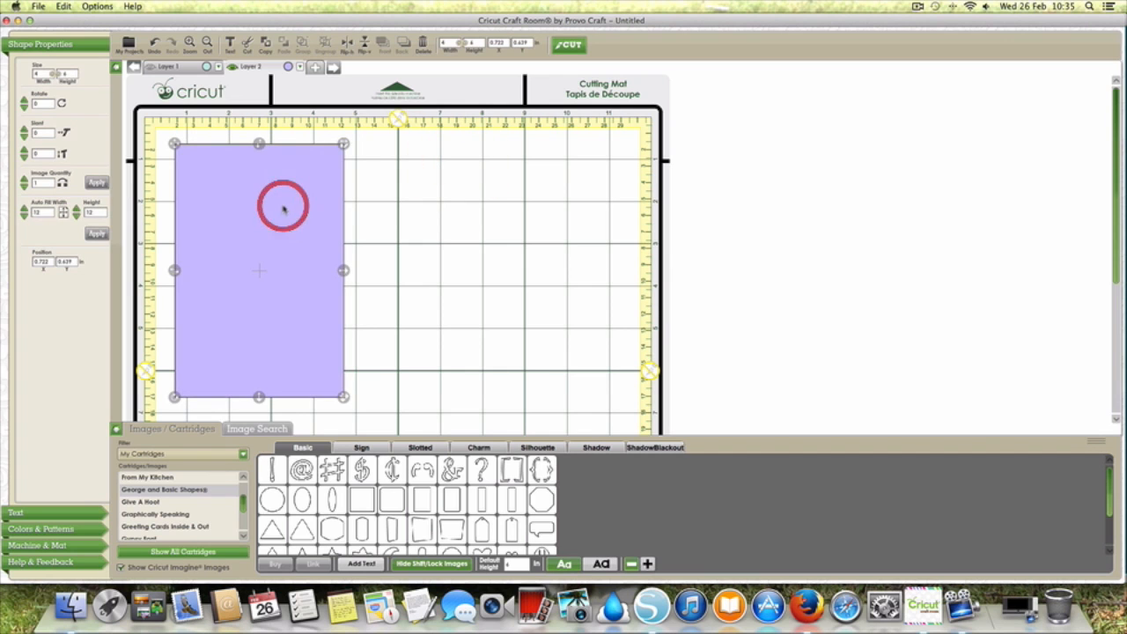
drag(284, 207, 289, 204)
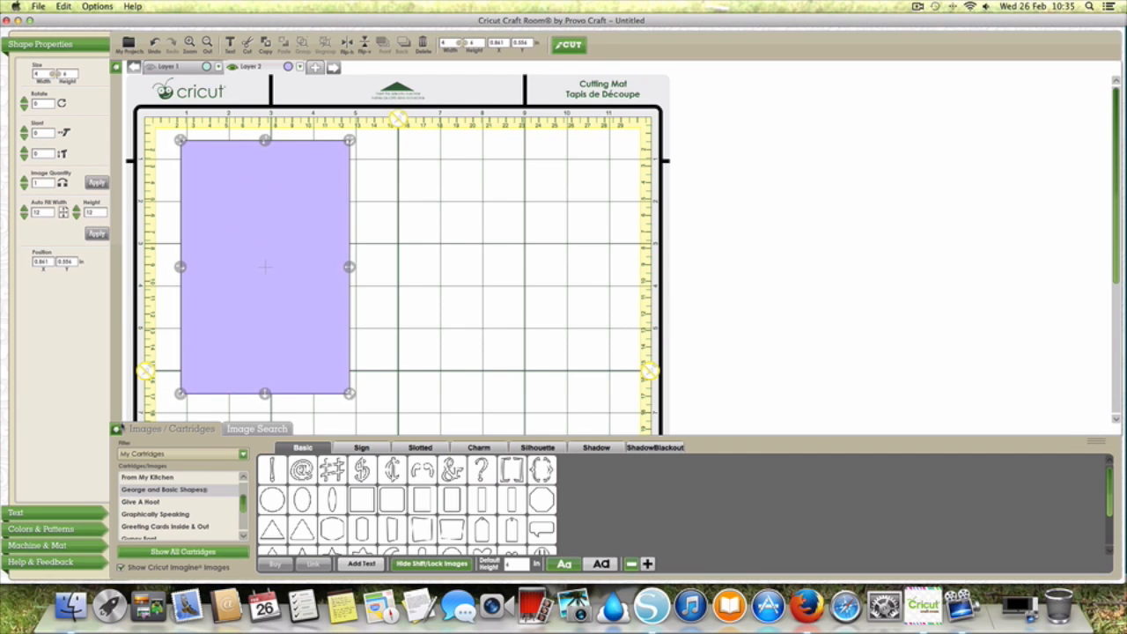
click(116, 428)
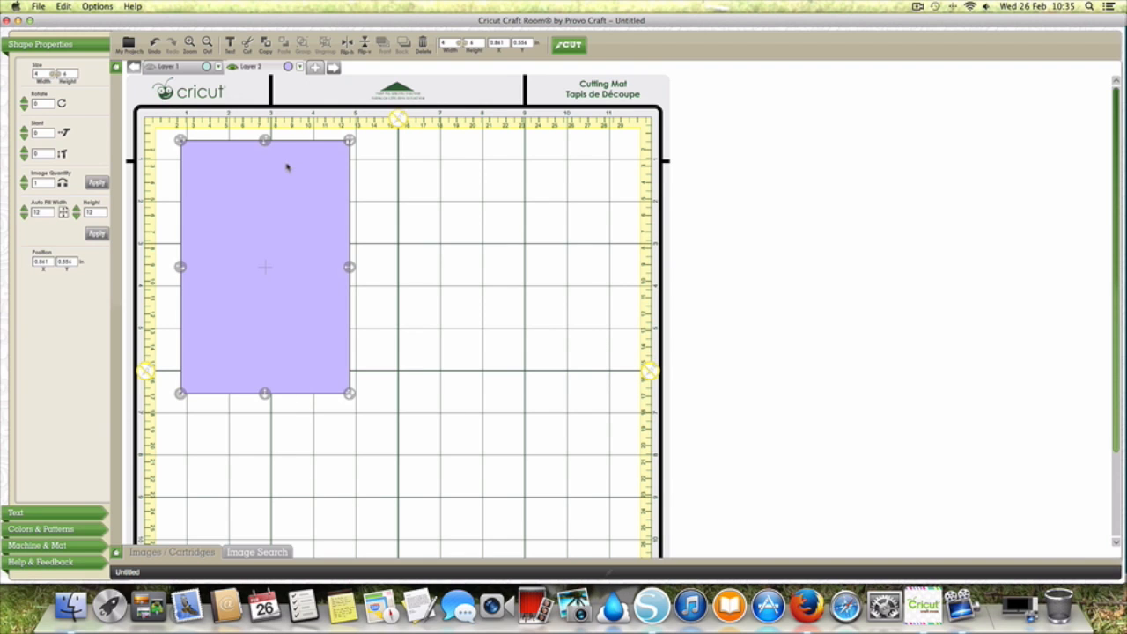
click(390, 147)
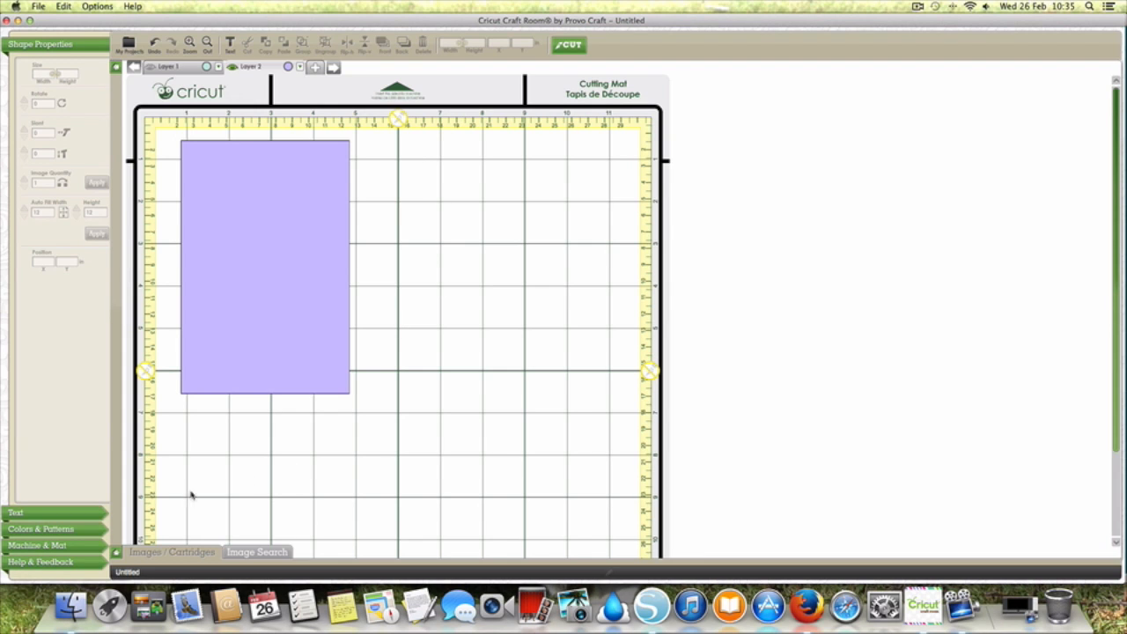
Step: Reopen the image library, add the envelope image from the Creative Cards cartridge to the mat and collapse the library
click(116, 551)
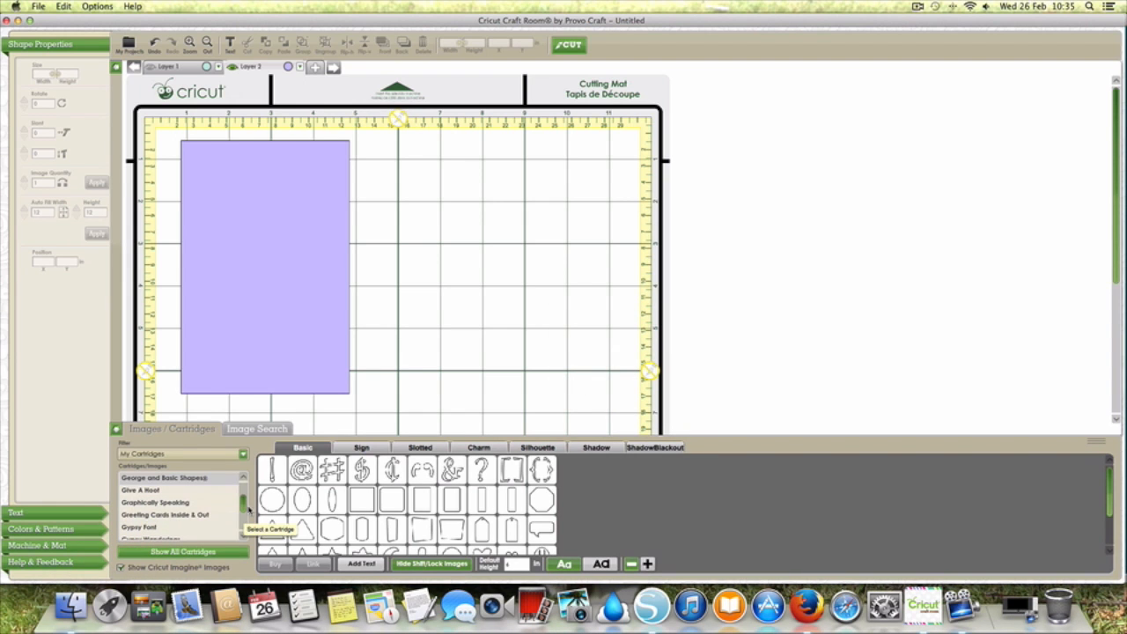
scroll(245, 523, up, 10)
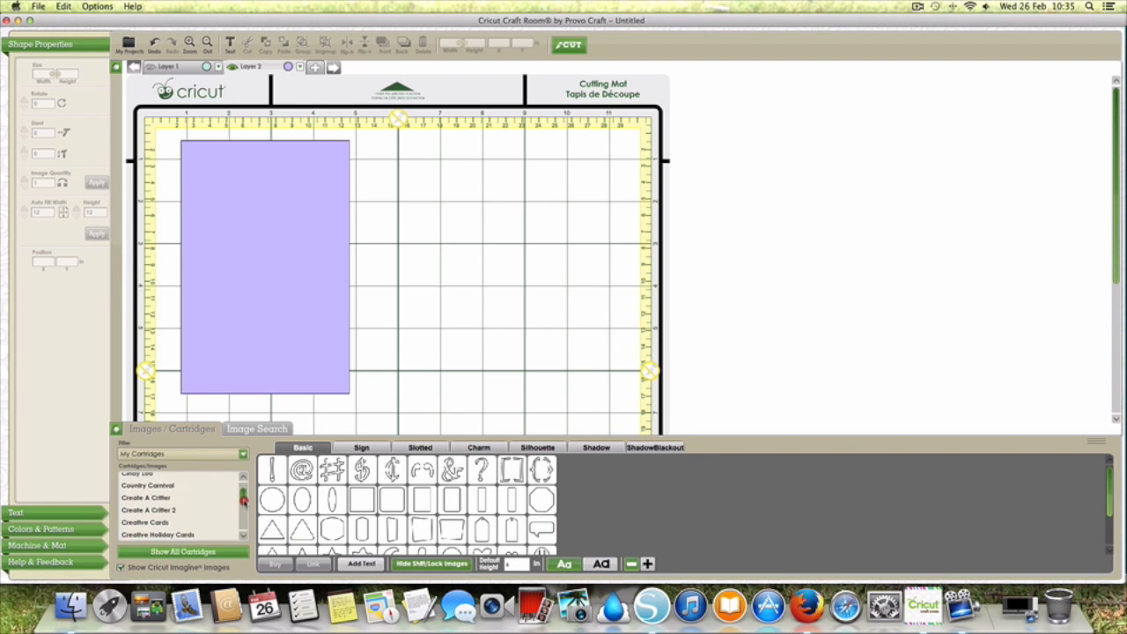
click(195, 523)
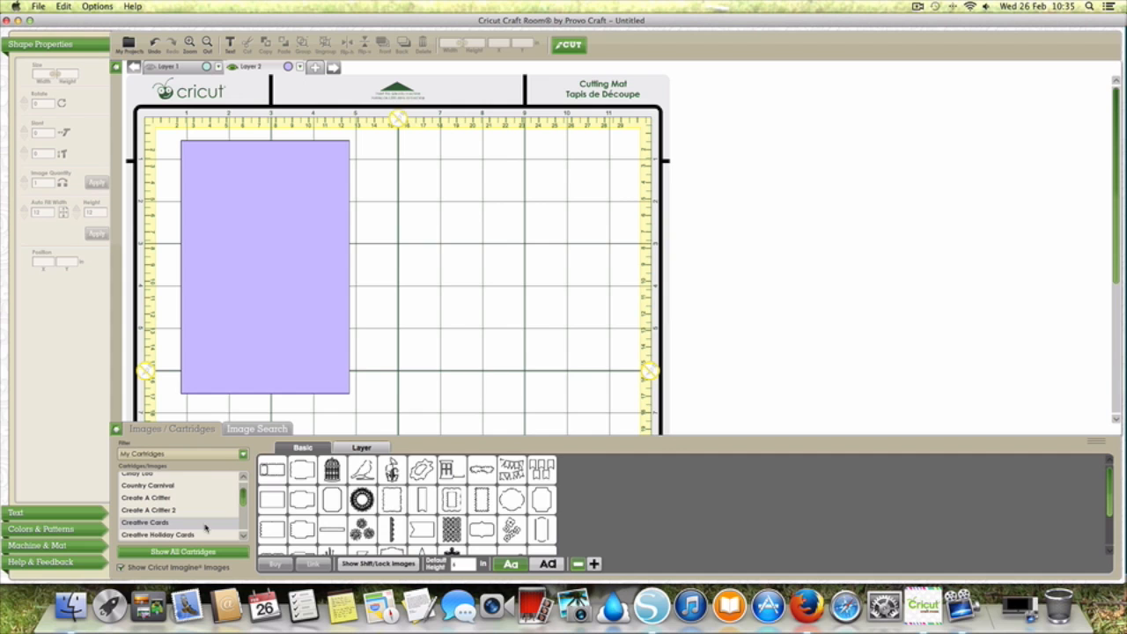
mouse_move(299, 472)
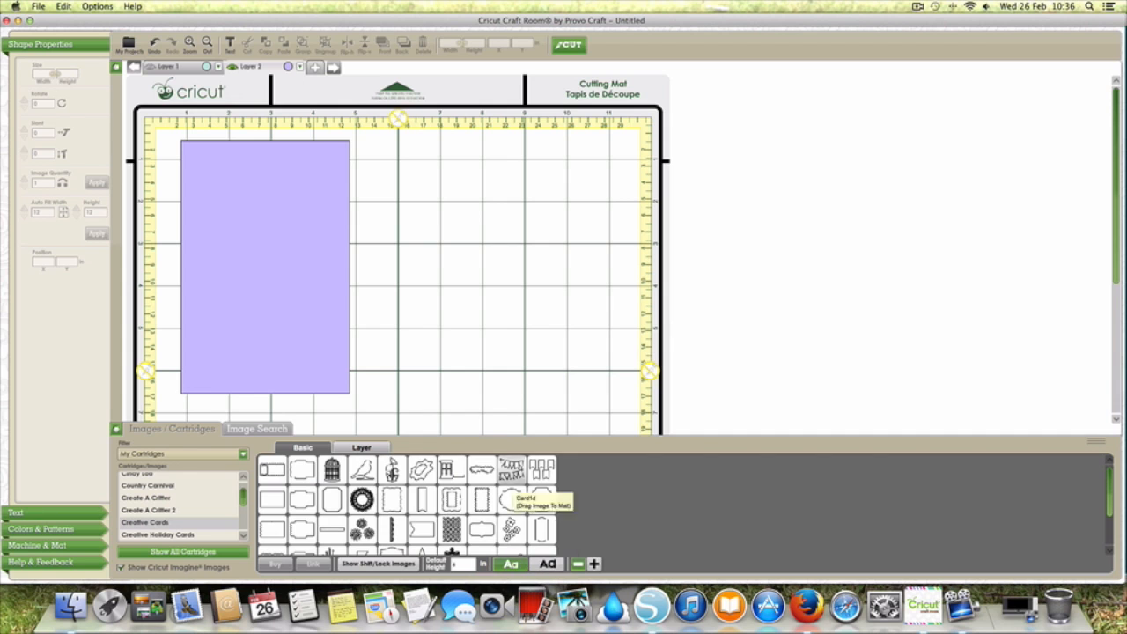
click(302, 473)
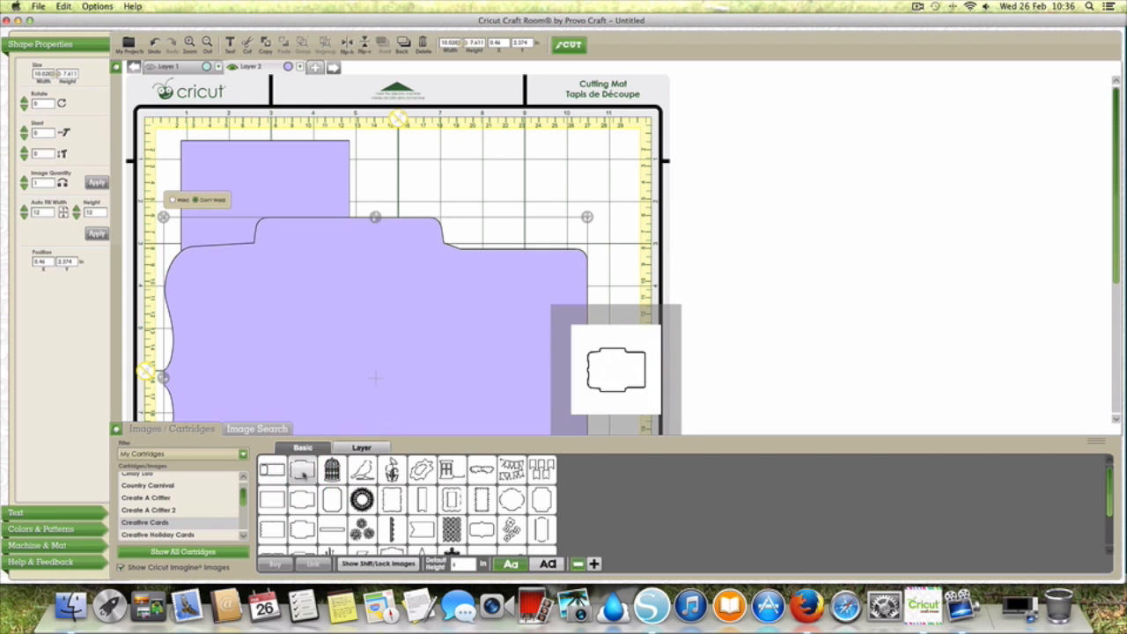
click(116, 428)
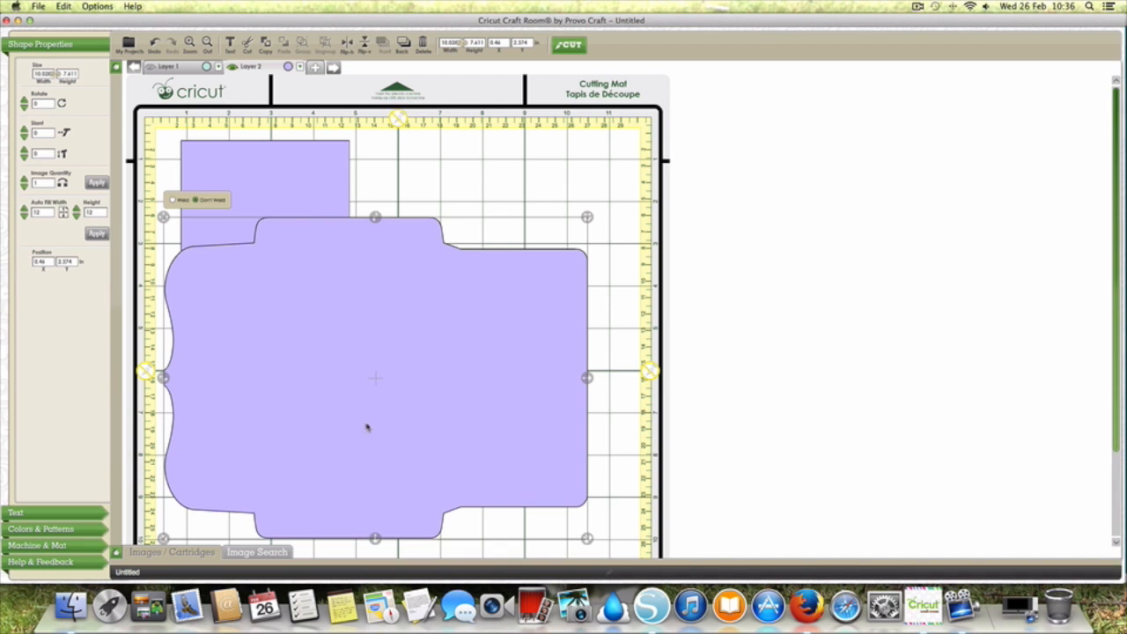
Step: Move the 4 x 6 in rectangle off the mat into the blank area and shift the envelope slightly up
click(224, 157)
drag(221, 151, 766, 136)
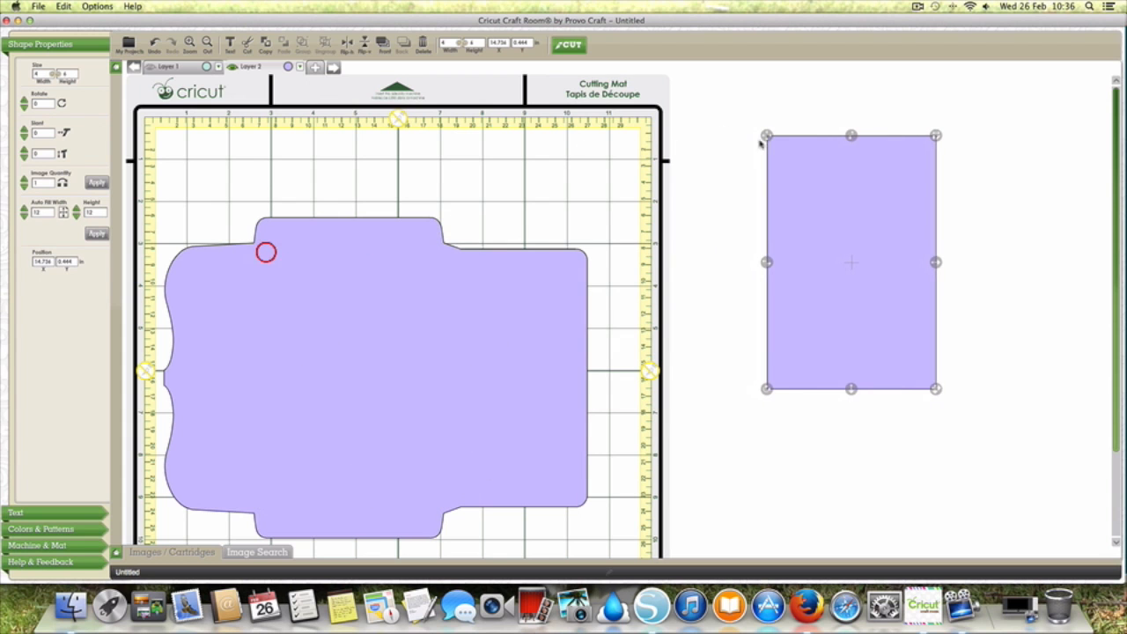
drag(434, 313, 452, 279)
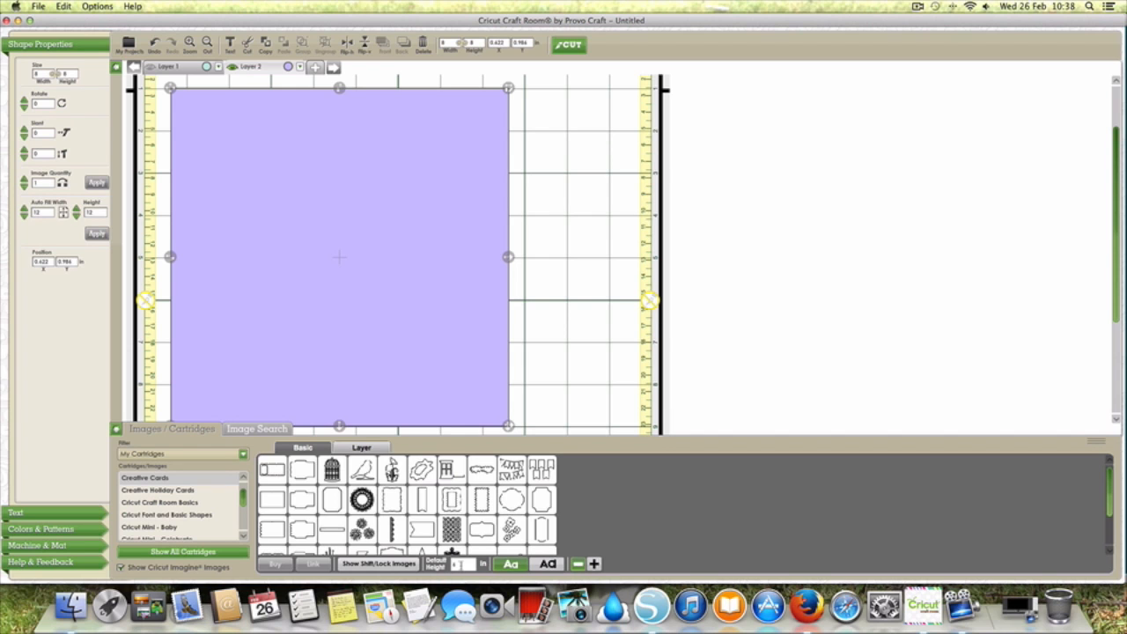
Step: Set the default height to 8 in, add the scalloped-flap envelope from Creative Cards and collapse the image library
scroll(371, 517, down, 2)
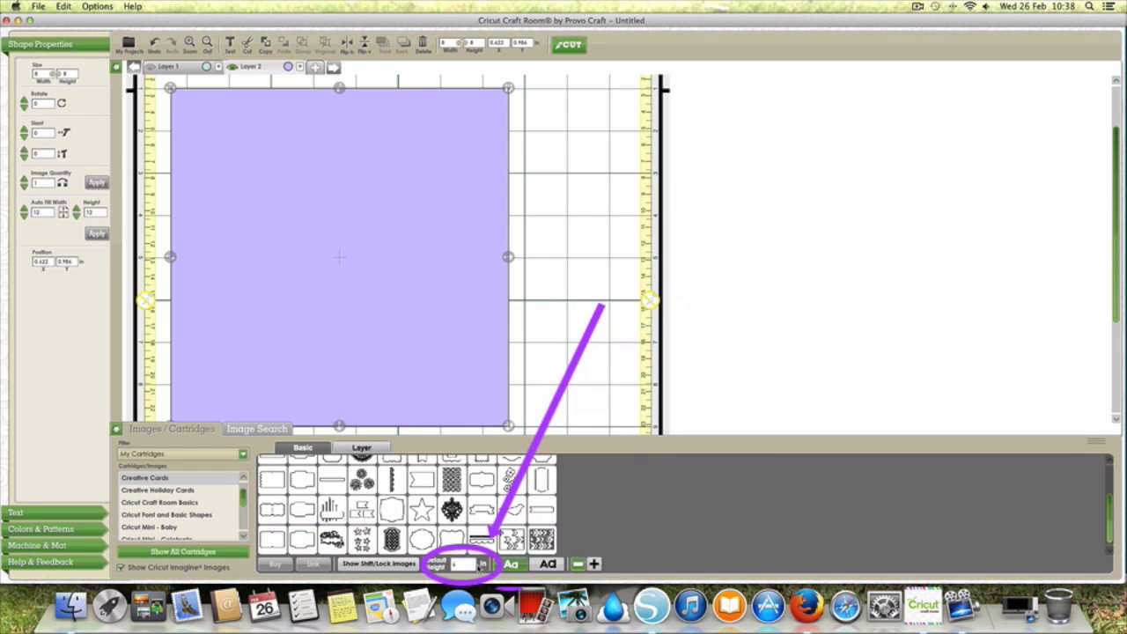
key(BackSpace)
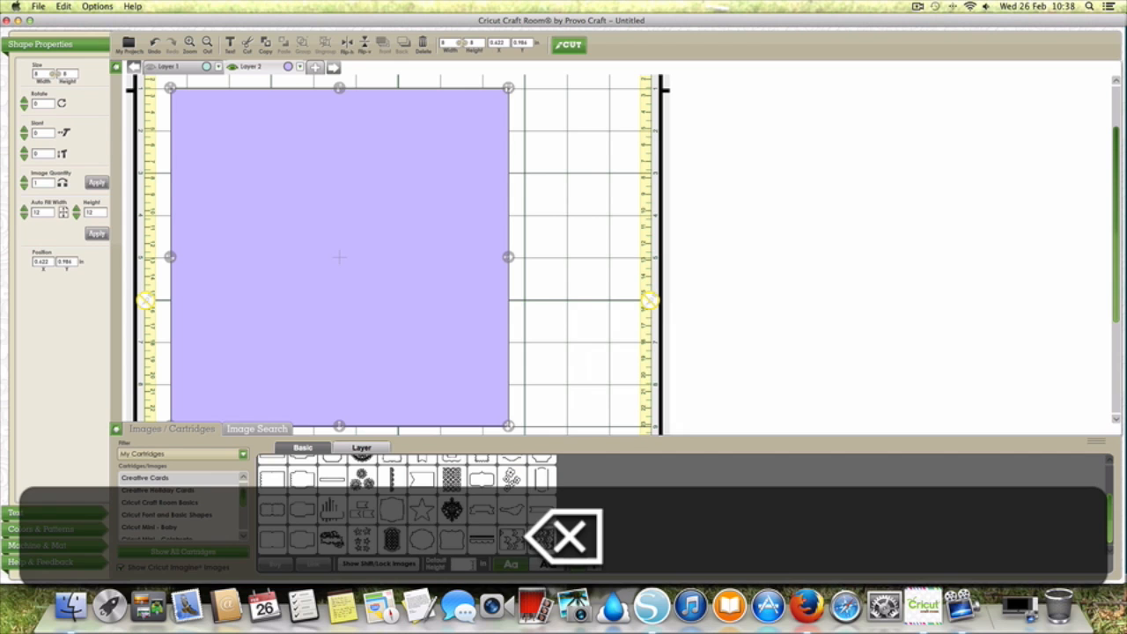
text(8)
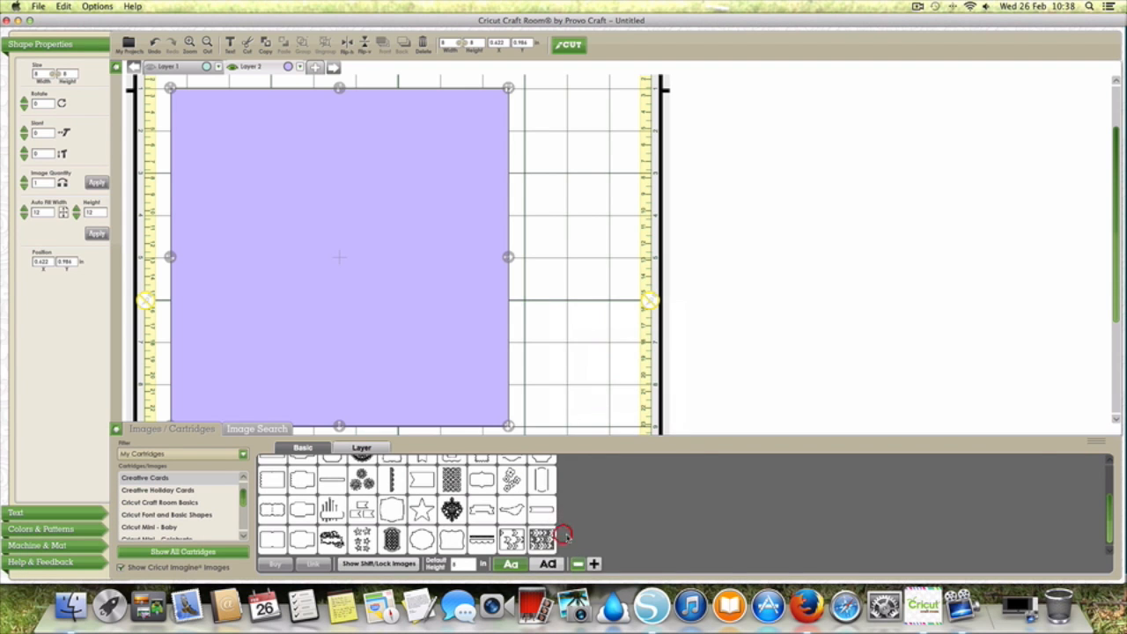
mouse_move(296, 509)
click(555, 378)
click(300, 509)
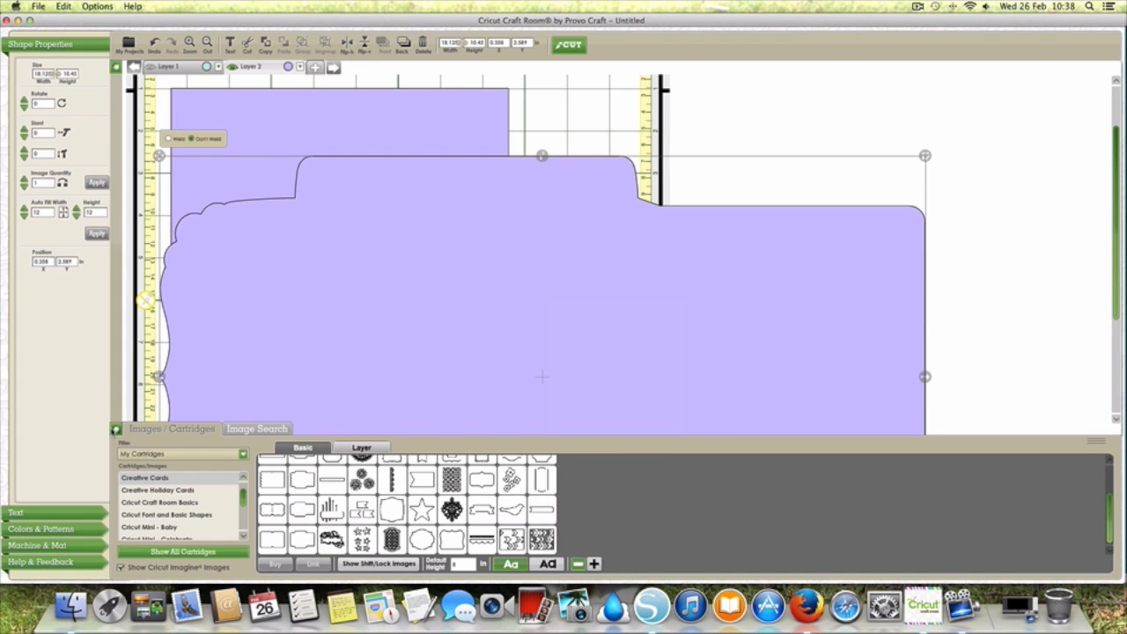
click(112, 430)
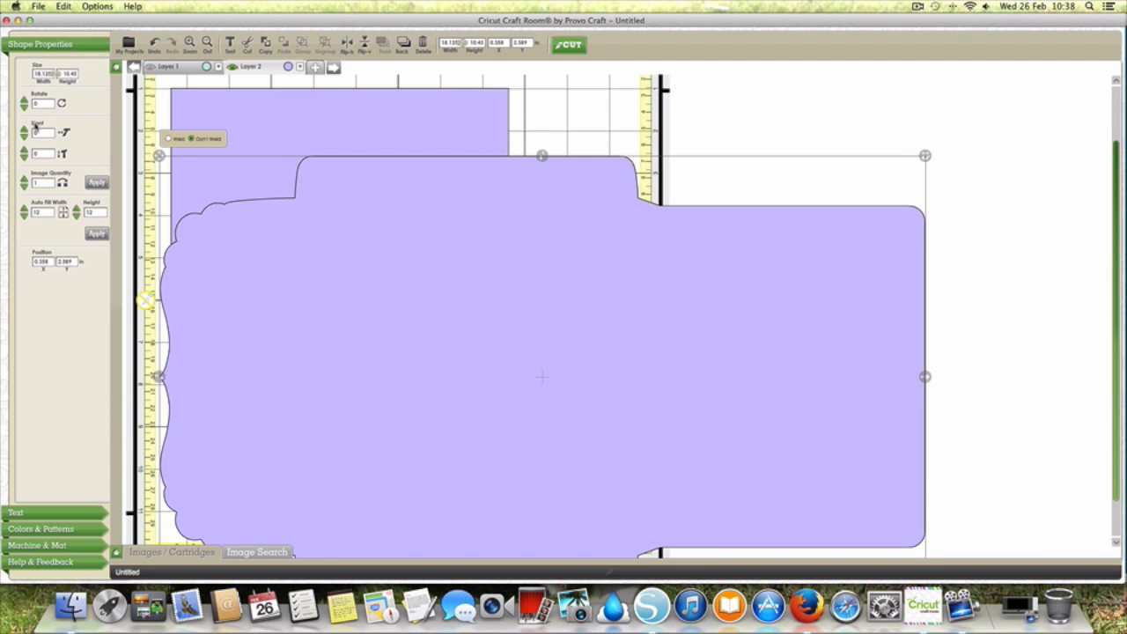
Step: Move the scalloped envelope further up the mat and position the 8 in square over its central panel
drag(163, 159, 175, 202)
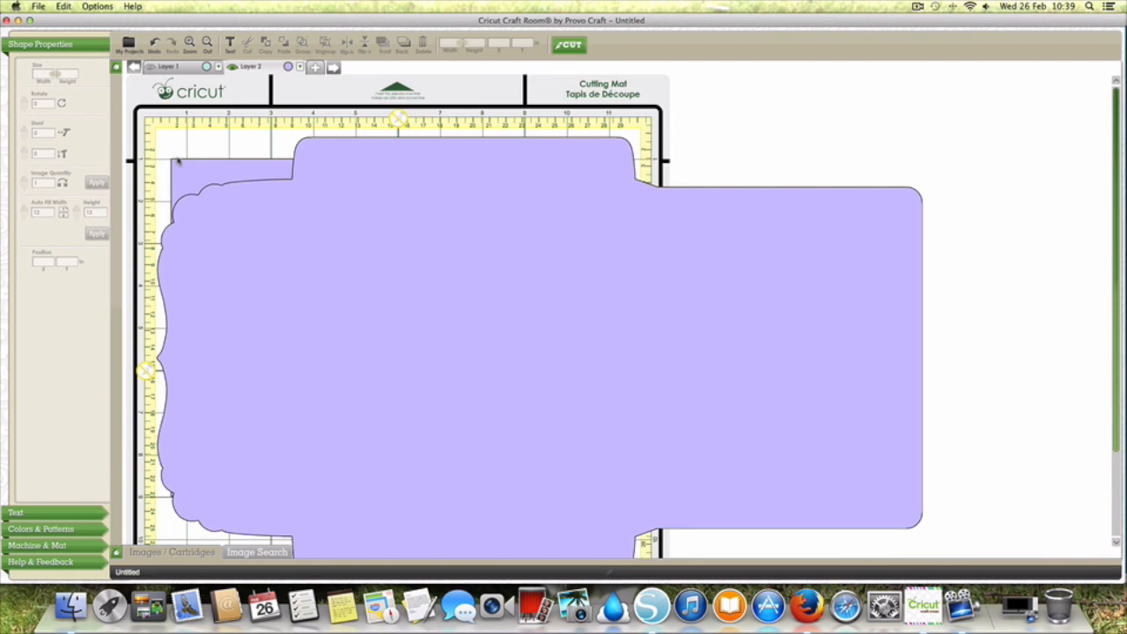
click(177, 166)
drag(176, 164, 297, 188)
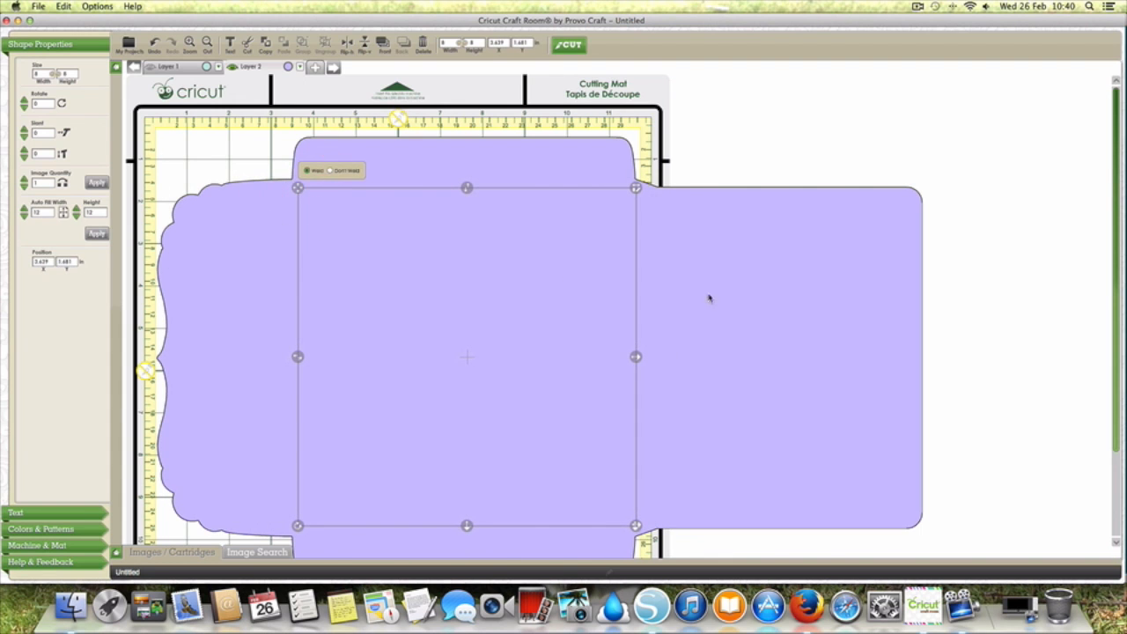
scroll(948, 293, down, 1)
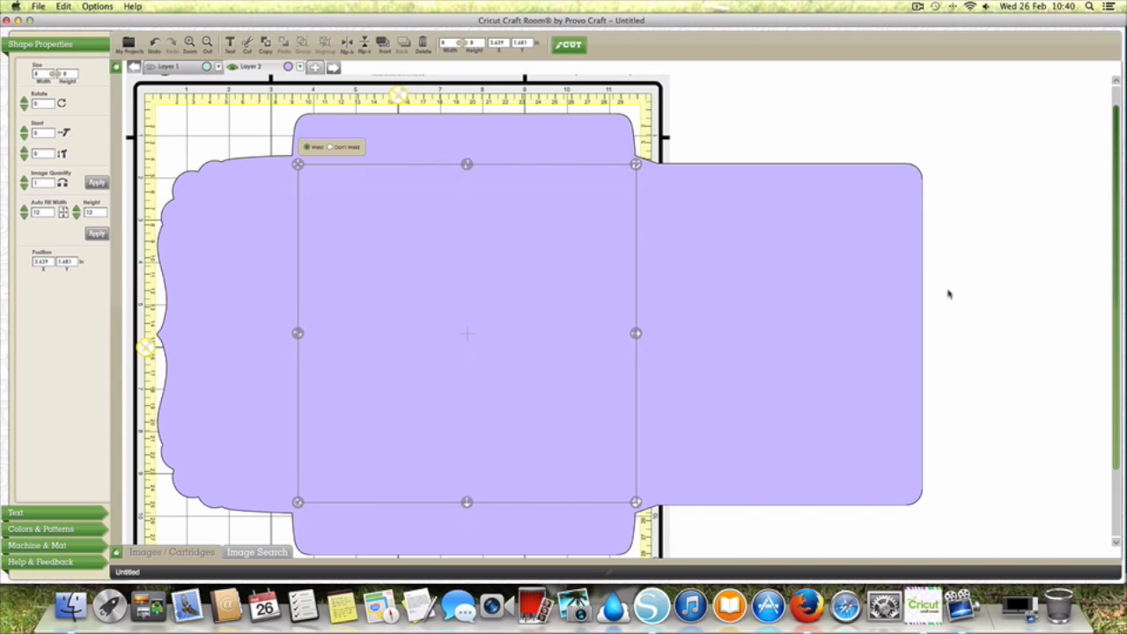
scroll(297, 349, down, 4)
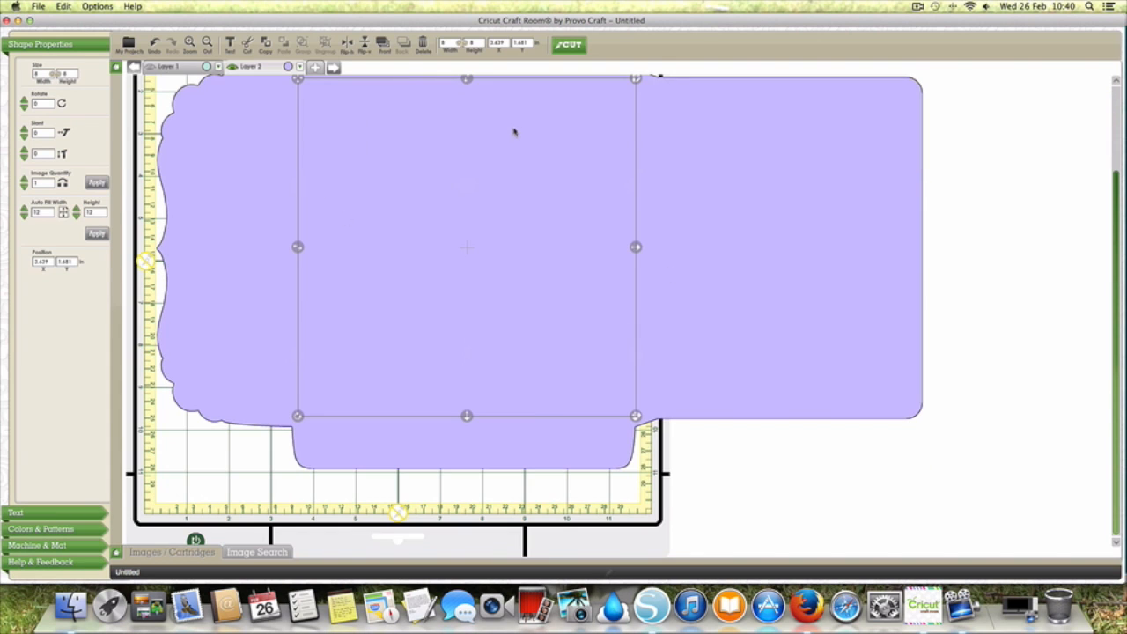
scroll(1113, 272, up, 1)
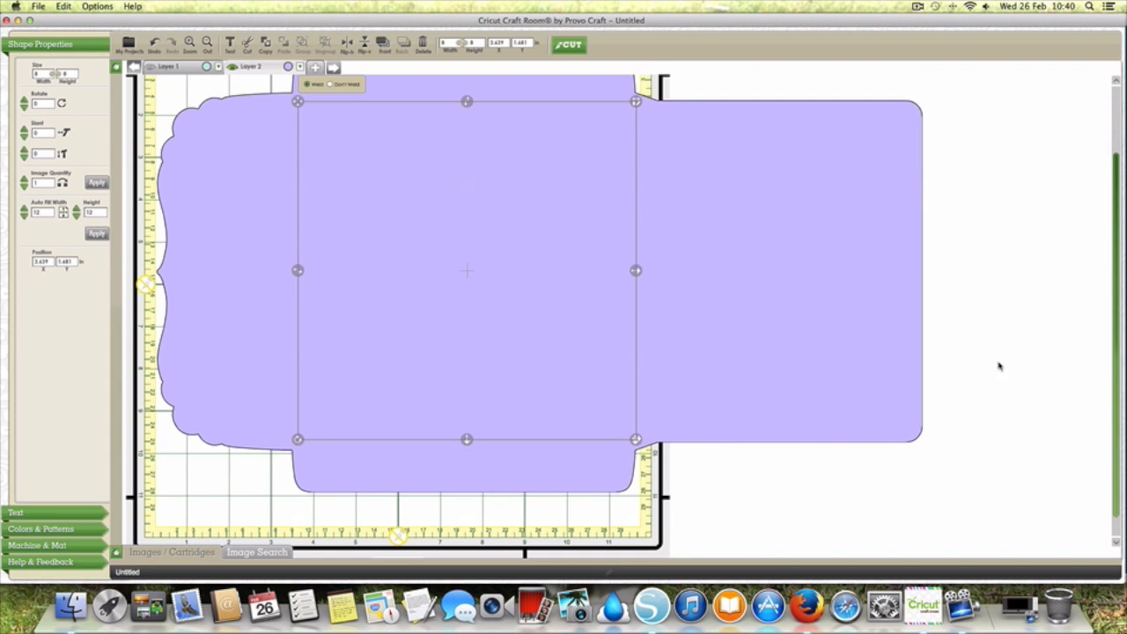
scroll(212, 573, up, 4)
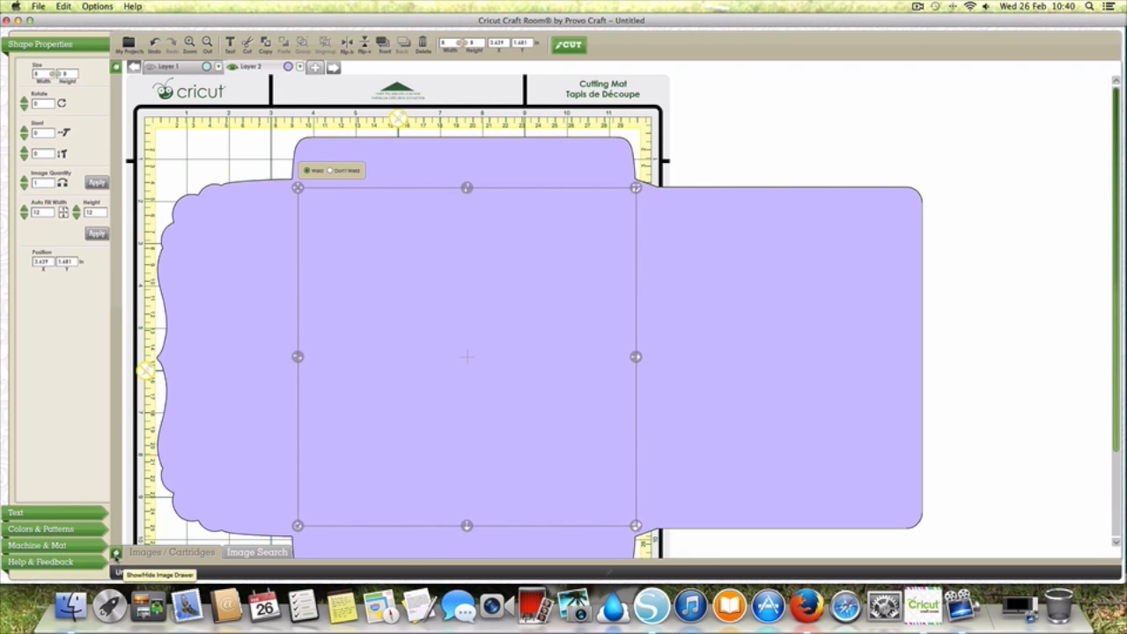
Step: Reopen the image library, hide Layer 2 and show Layer 1 with the matching card and envelope
click(115, 552)
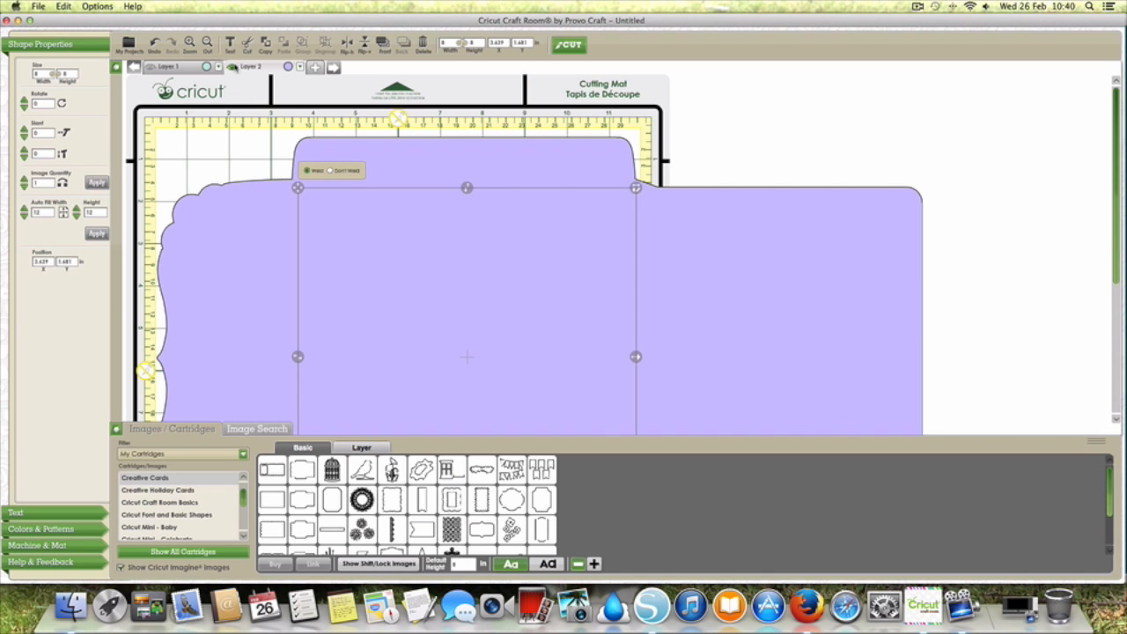
click(233, 66)
click(149, 66)
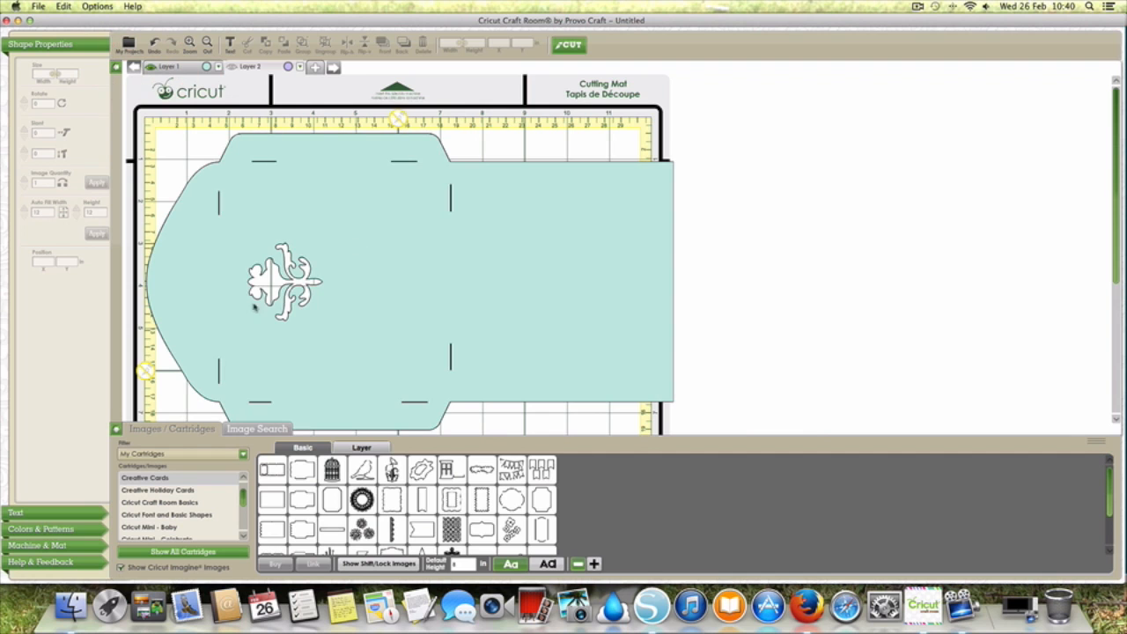
scroll(377, 304, down, 3)
scroll(378, 305, up, 3)
scroll(309, 292, down, 3)
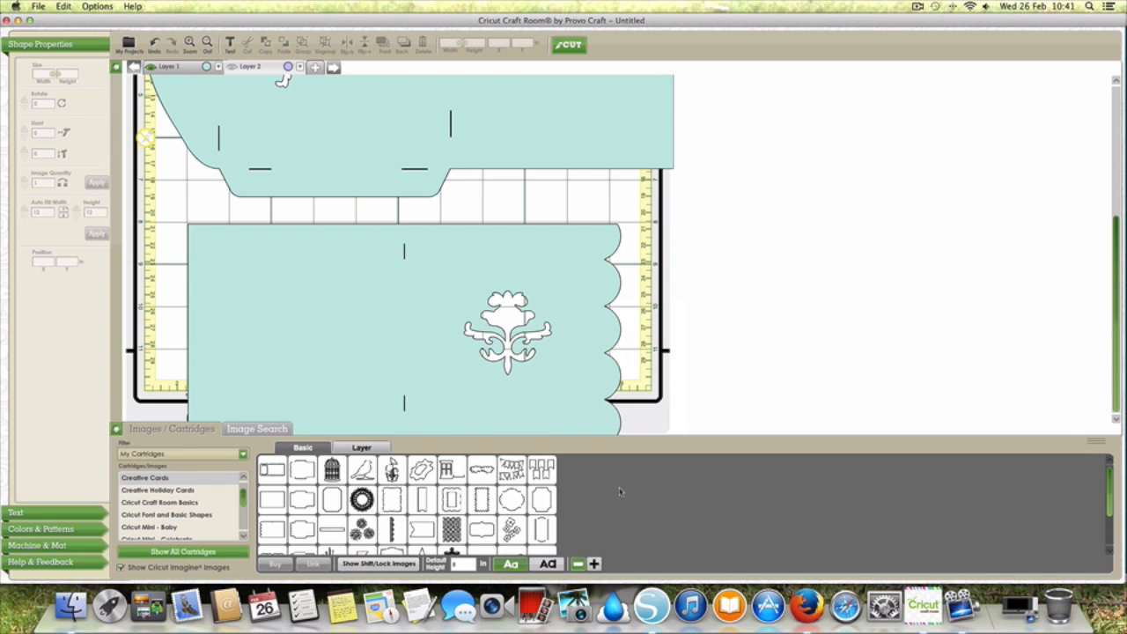
scroll(651, 270, up, 5)
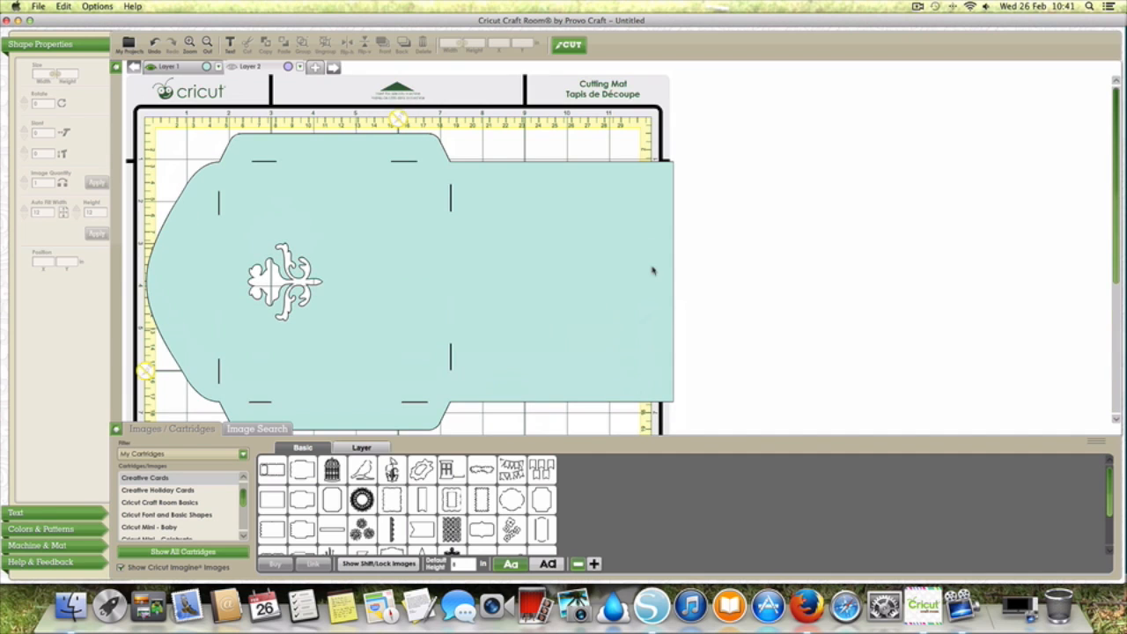
Step: Stretch only the width of the Layer 1 envelope to about 22.3 in and shift it slightly down the mat
click(568, 298)
drag(673, 282, 1091, 260)
click(860, 277)
drag(352, 293, 350, 303)
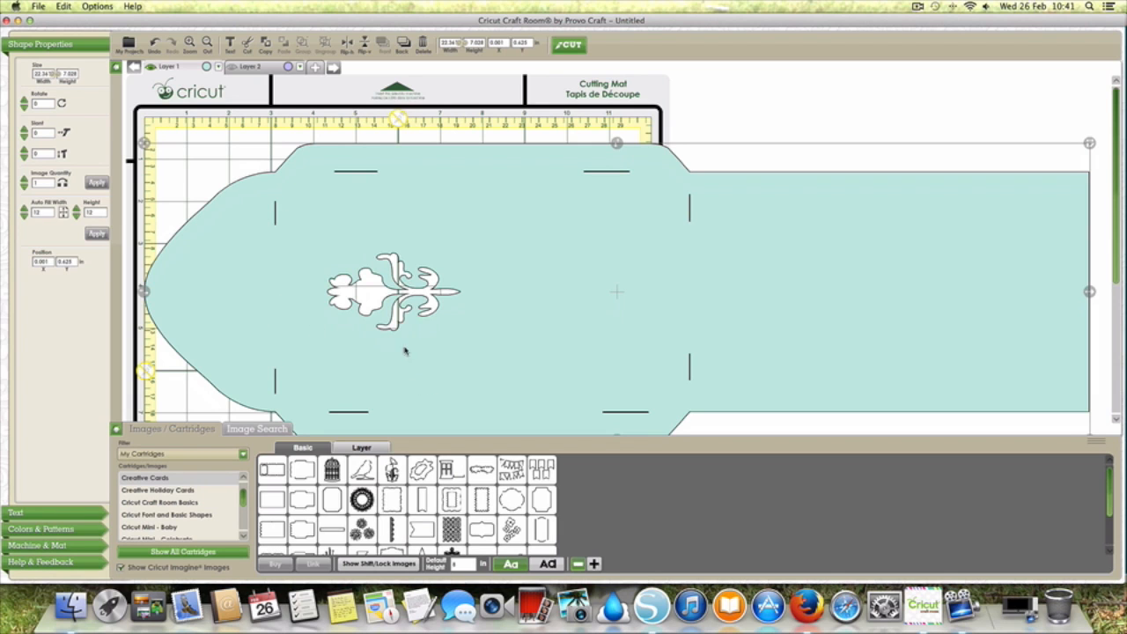
scroll(451, 154, down, 1)
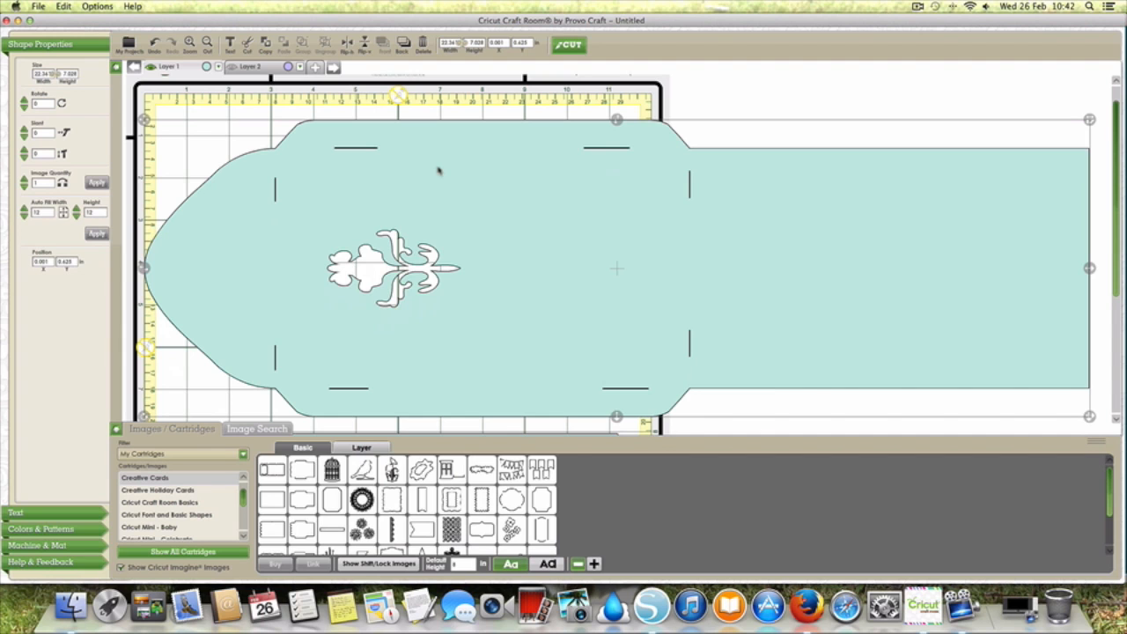
scroll(438, 171, down, 5)
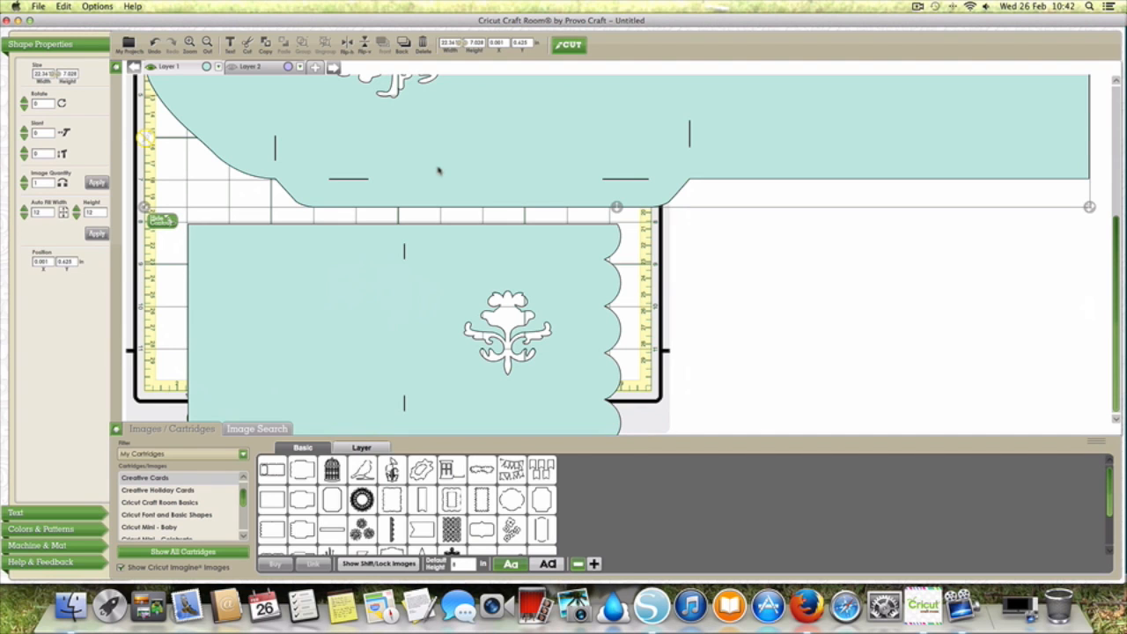